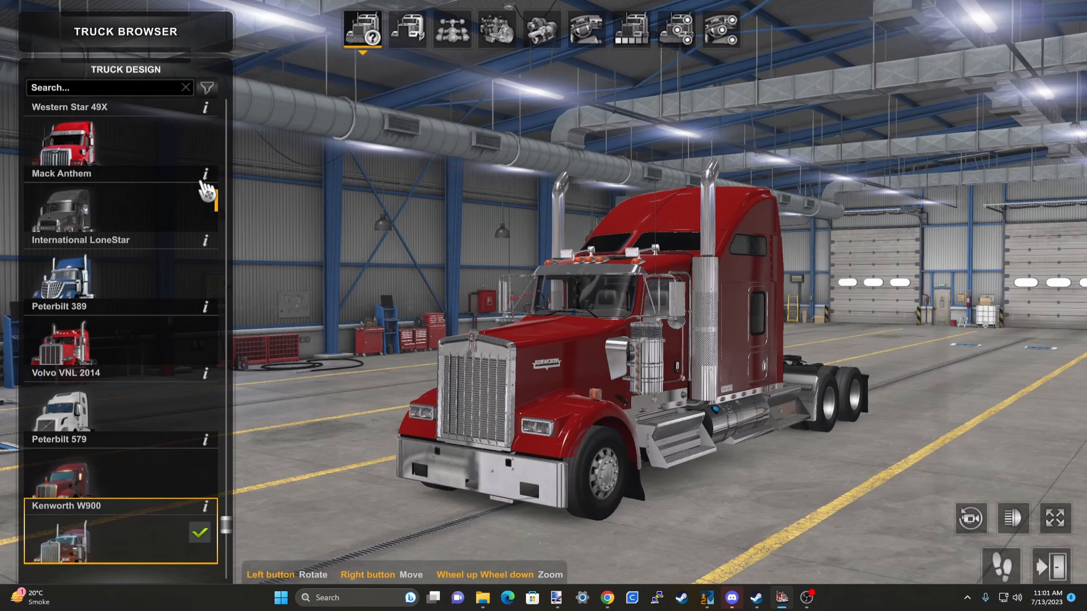
Step: Preview the Kenworth K100E with the 6x4 a chassis in the truck browser and return to the main screen
scroll(136, 233, up, 10)
click(123, 157)
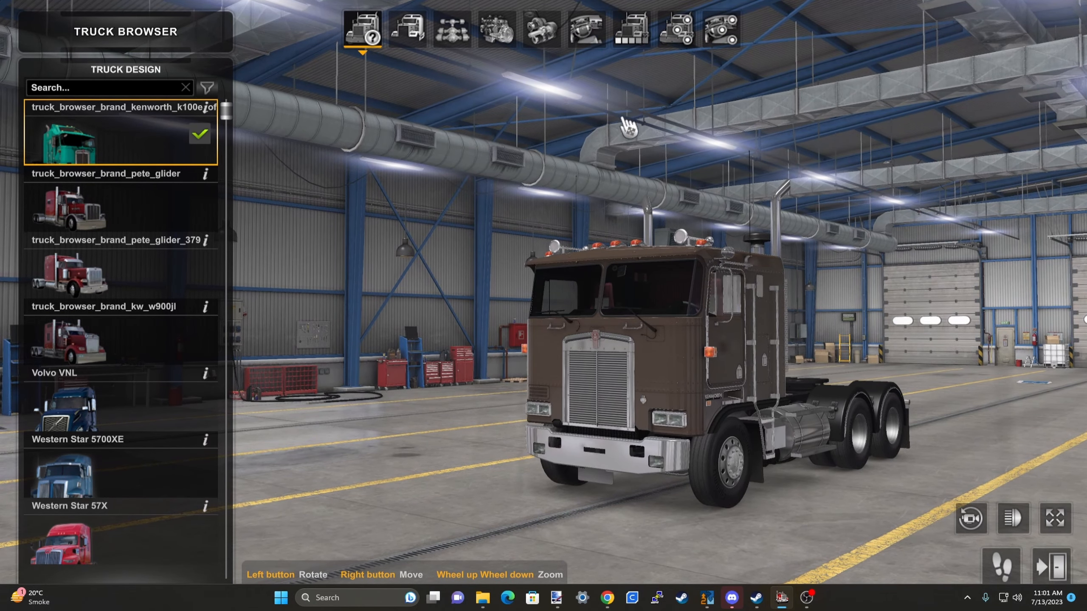
drag(629, 127, 451, 165)
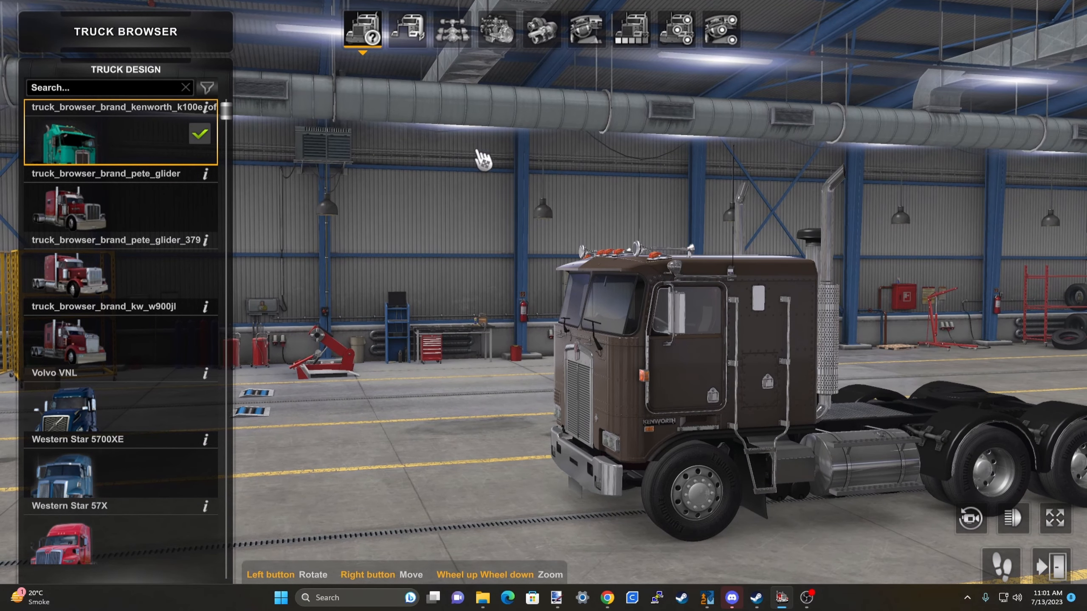
click(452, 31)
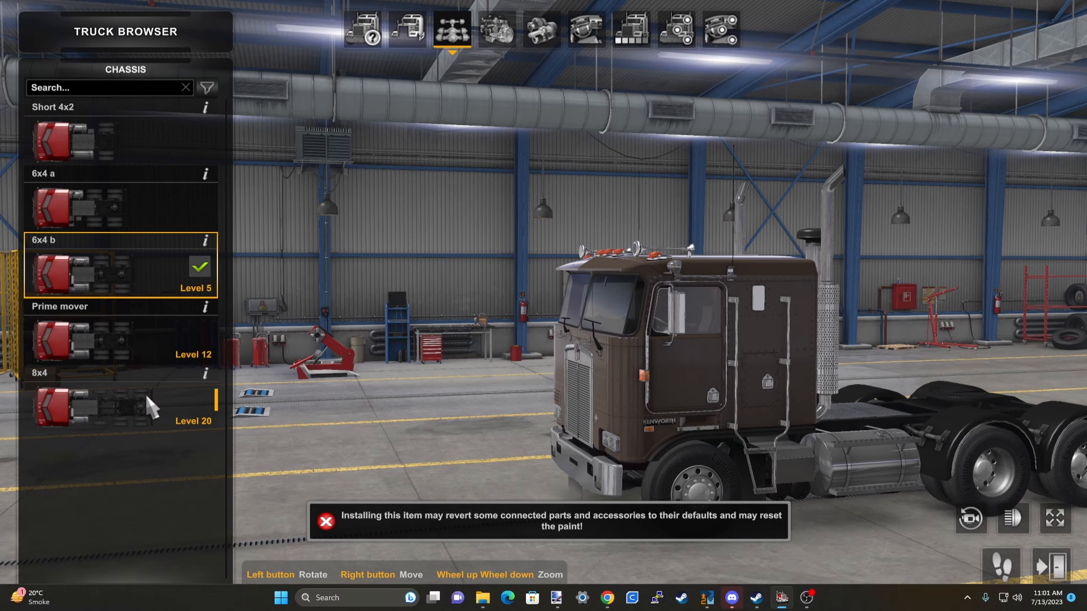
click(105, 199)
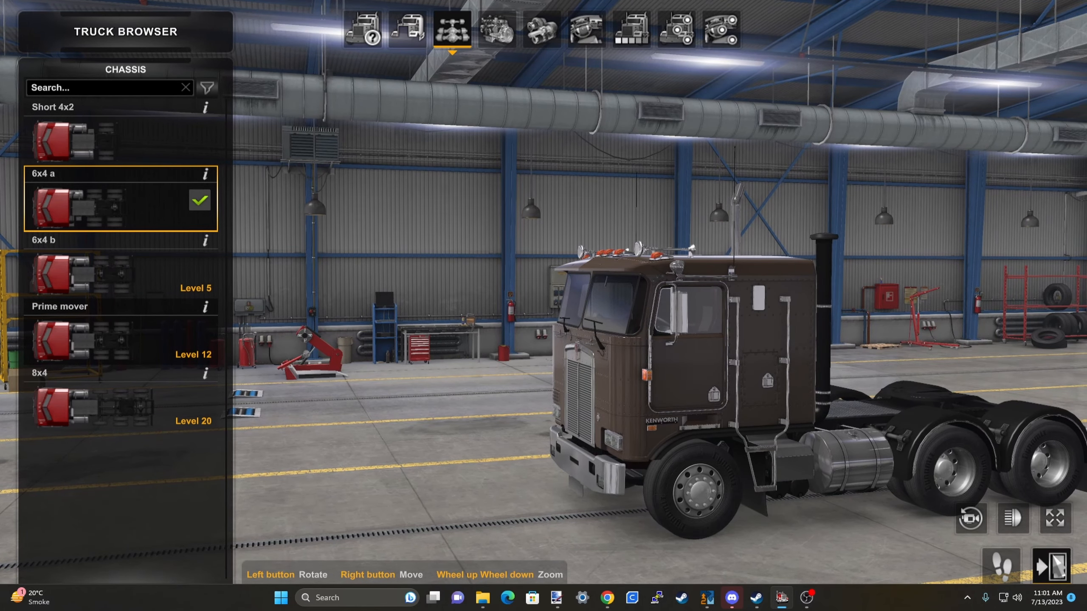
click(1051, 566)
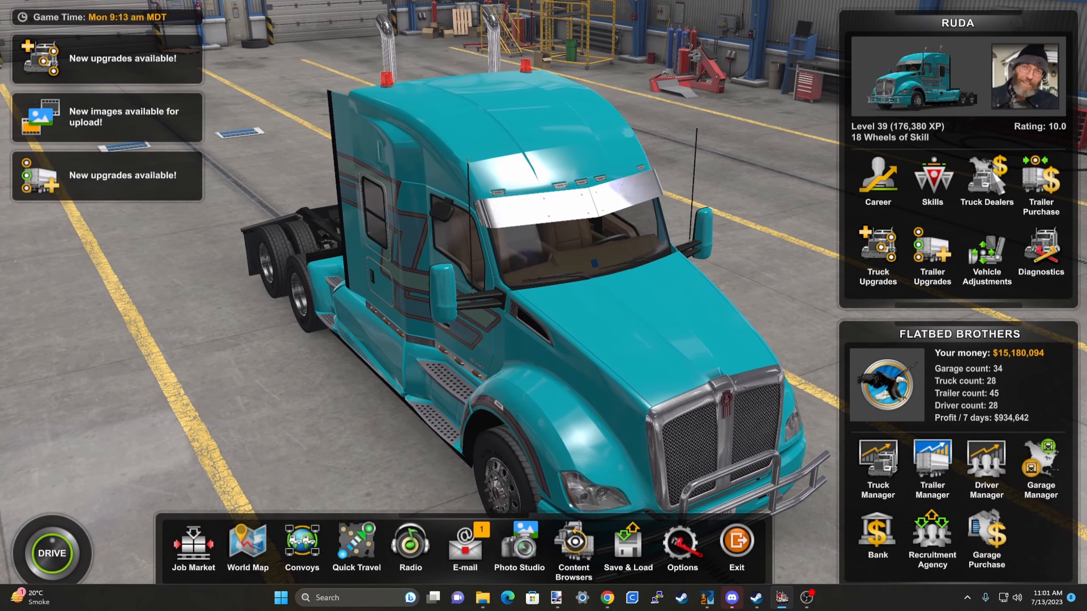
Step: Access the mod truck dealer and load the Kenworth K100E VIT for configuration
click(986, 182)
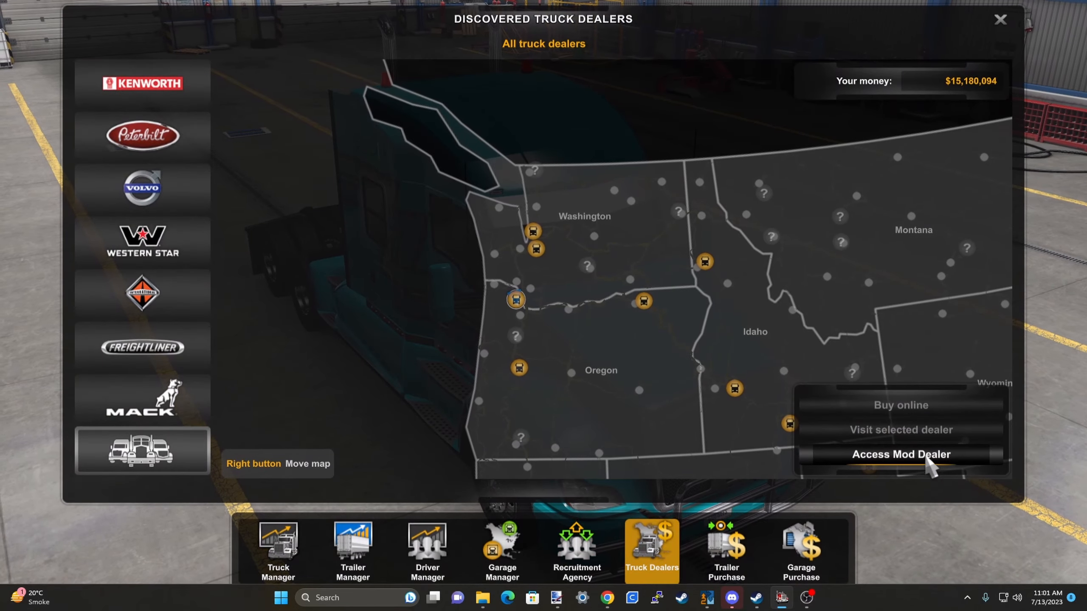
click(926, 454)
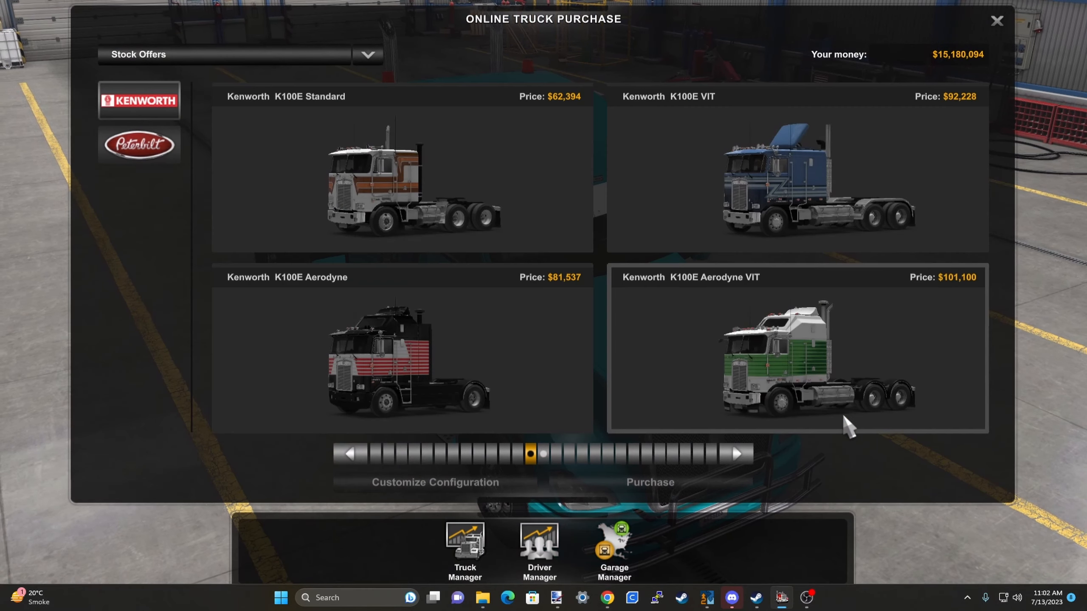
click(813, 240)
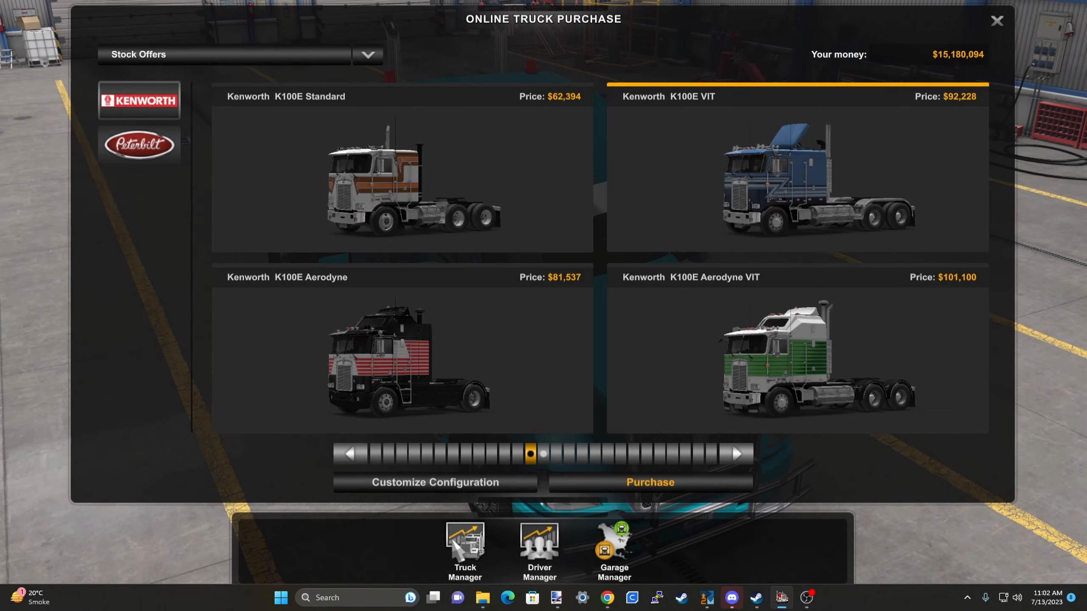
click(452, 486)
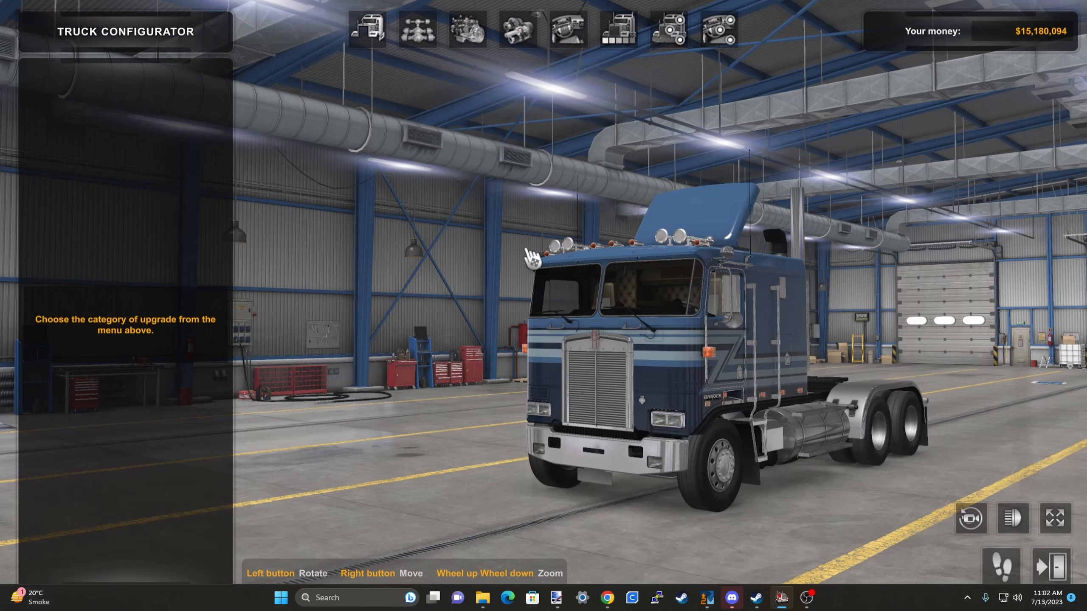
Step: Preview the Multi Colour K100 Test paint job on the truck and examine its stripes from several angles
click(625, 43)
scroll(146, 291, down, 5)
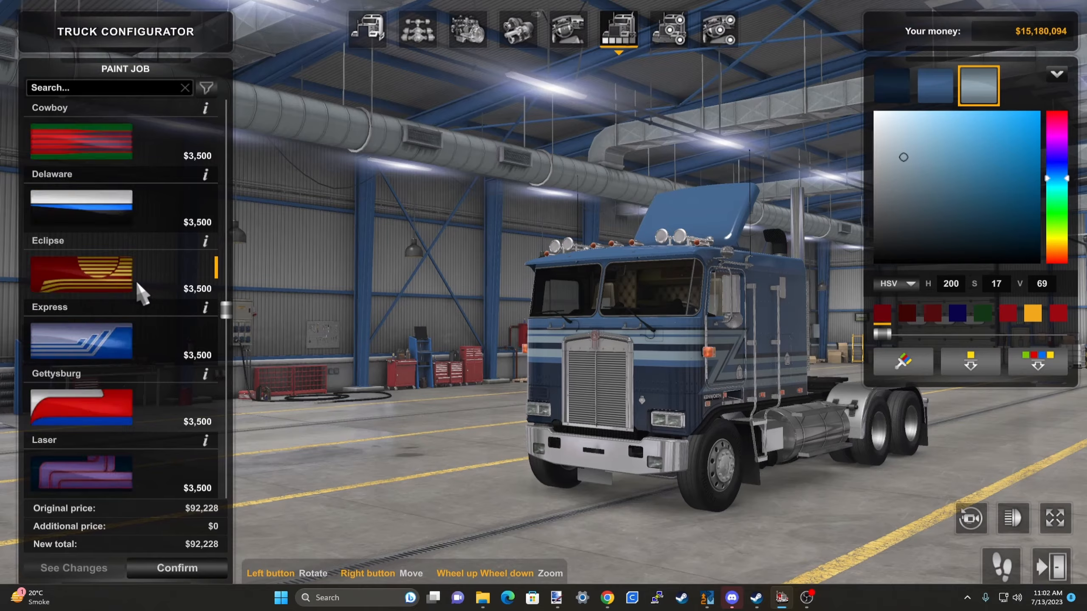
scroll(144, 291, up, 5)
click(122, 212)
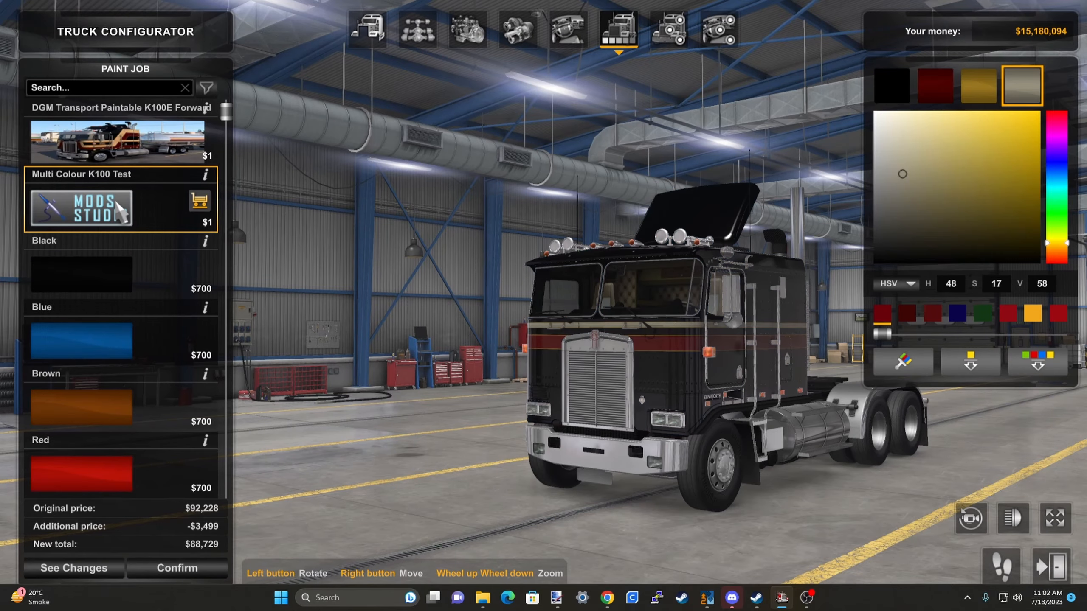
drag(363, 242, 845, 227)
drag(765, 154, 433, 265)
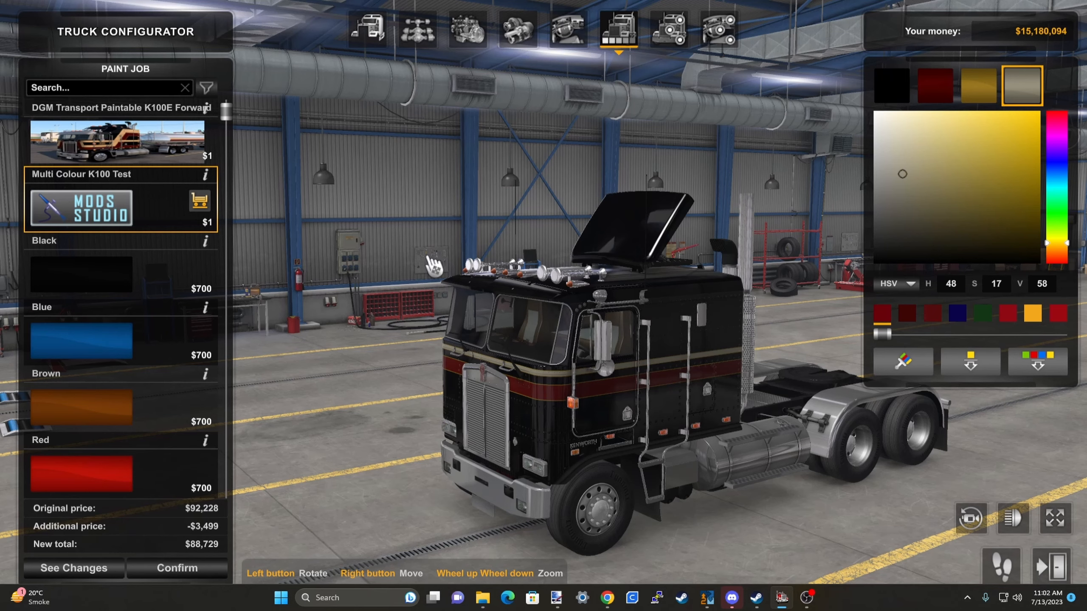
drag(446, 226, 453, 205)
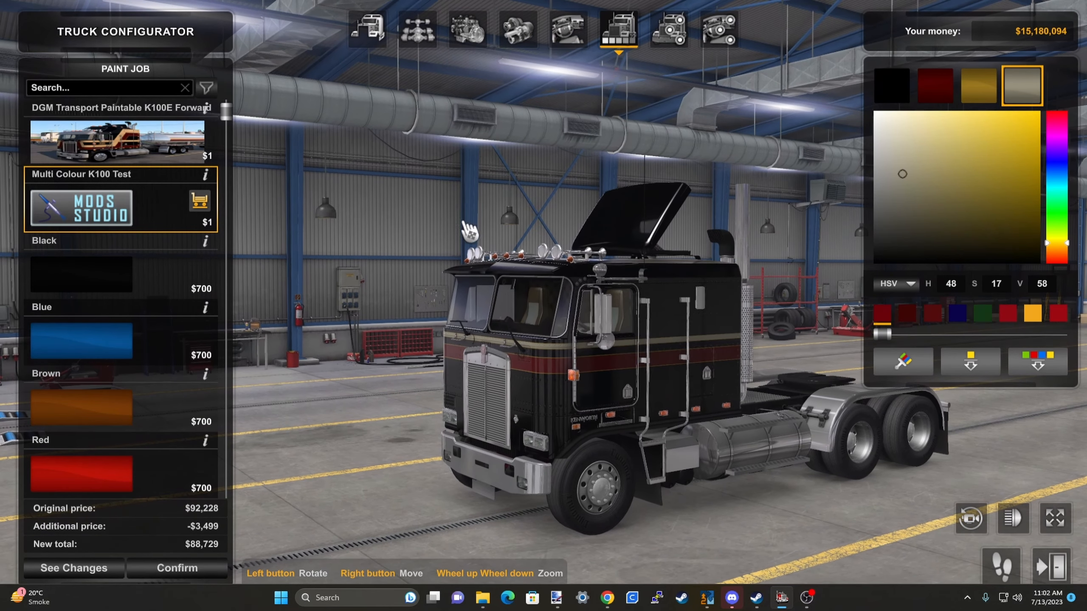
drag(702, 499, 637, 471)
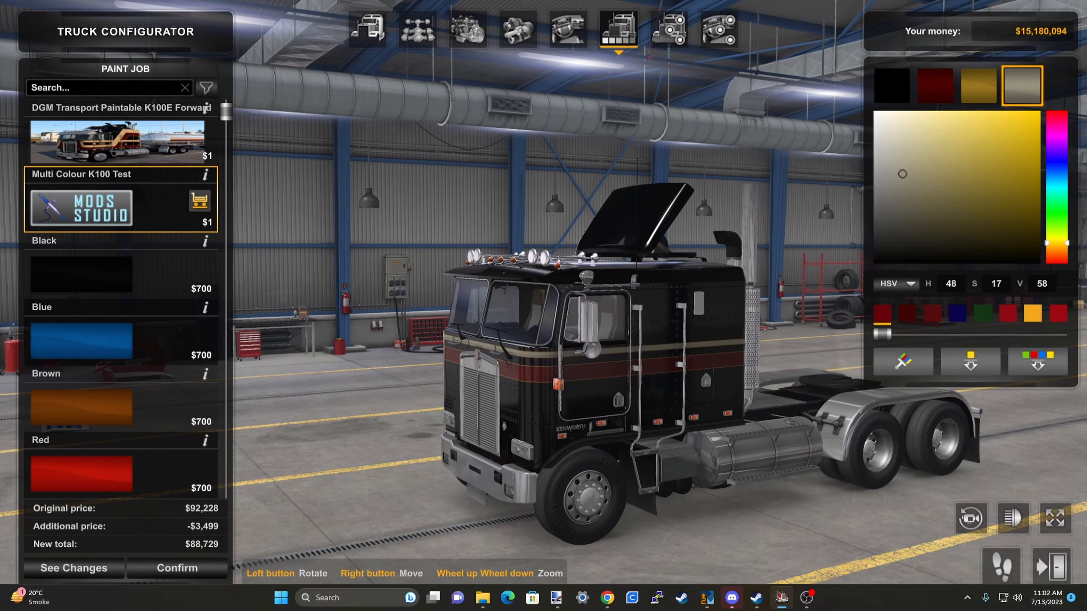
drag(556, 403, 584, 417)
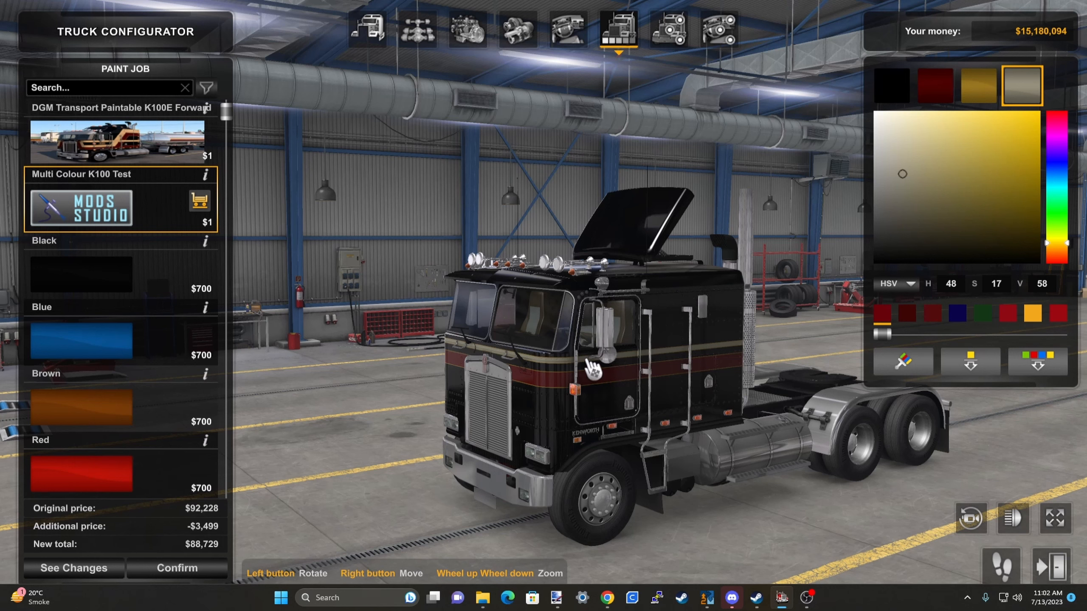
drag(818, 532, 455, 468)
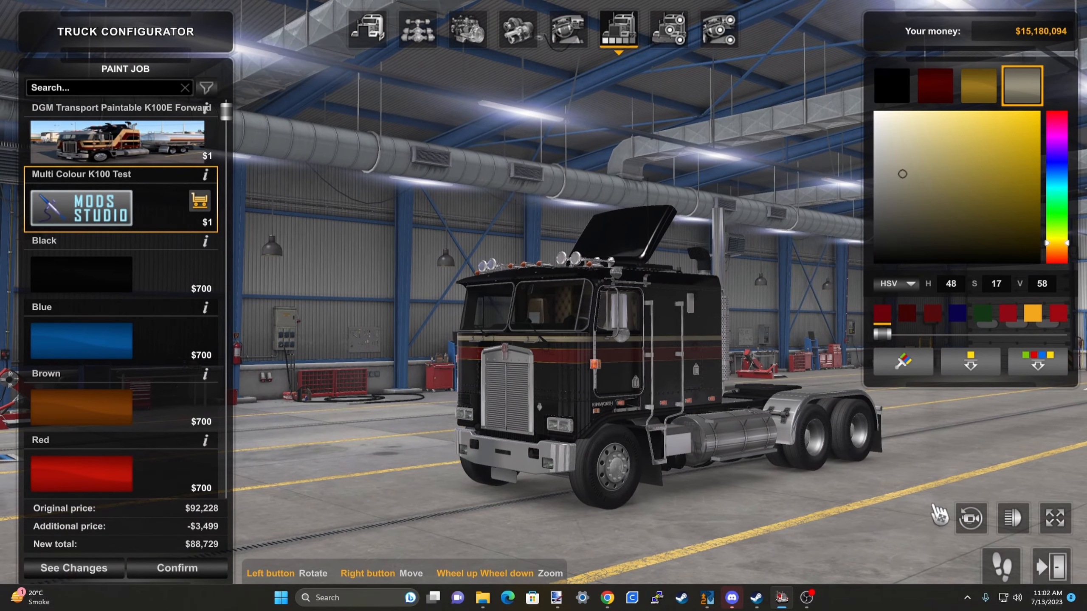
Step: Leave the truck configurator, discarding all new modifications, and close the online purchase and truck dealer windows
click(1052, 567)
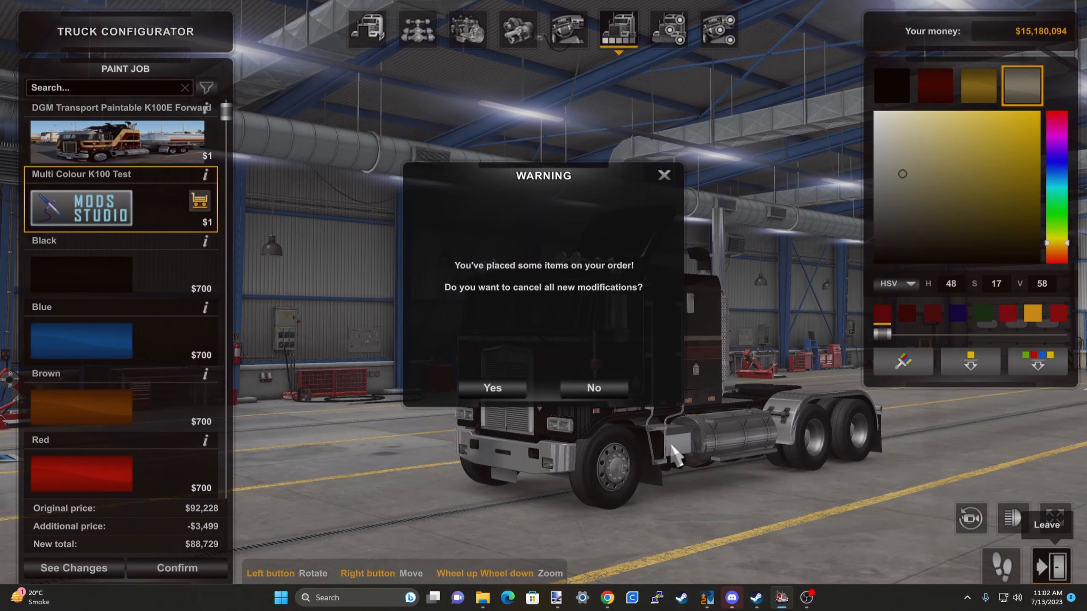
click(493, 389)
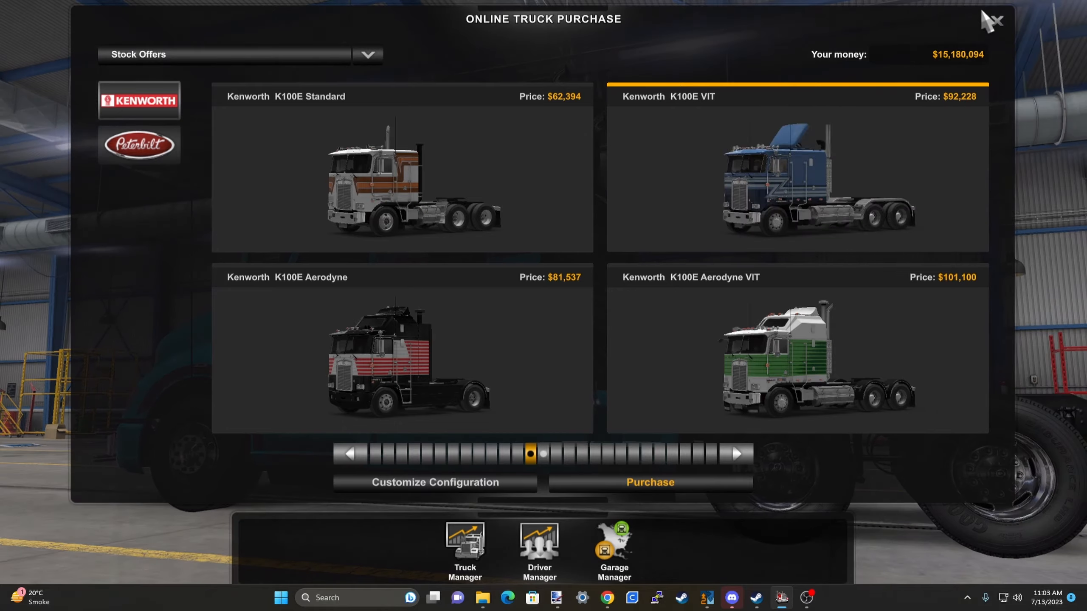
click(997, 21)
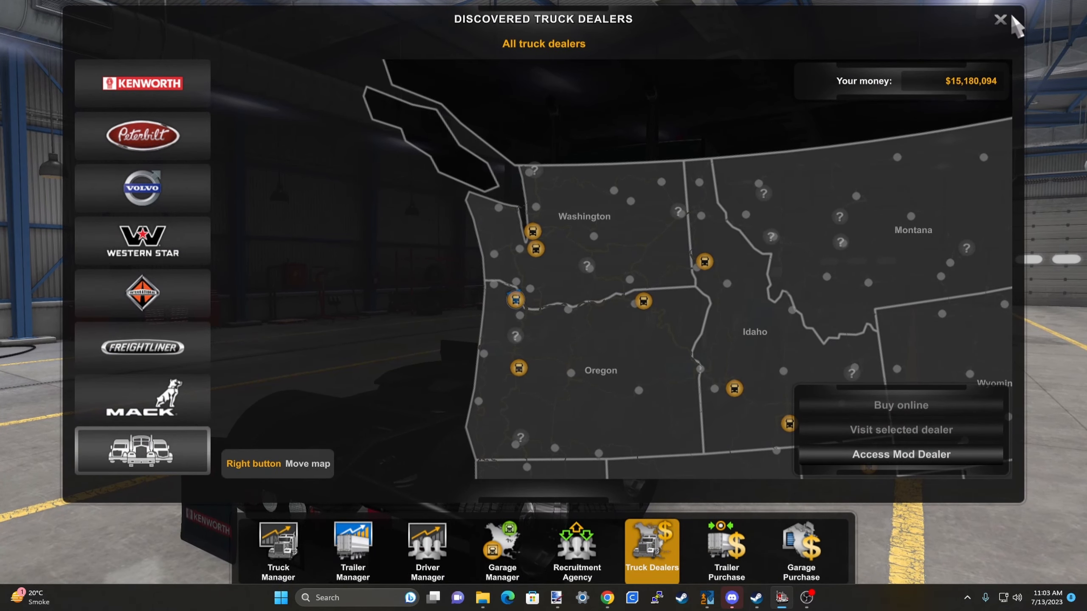
click(999, 20)
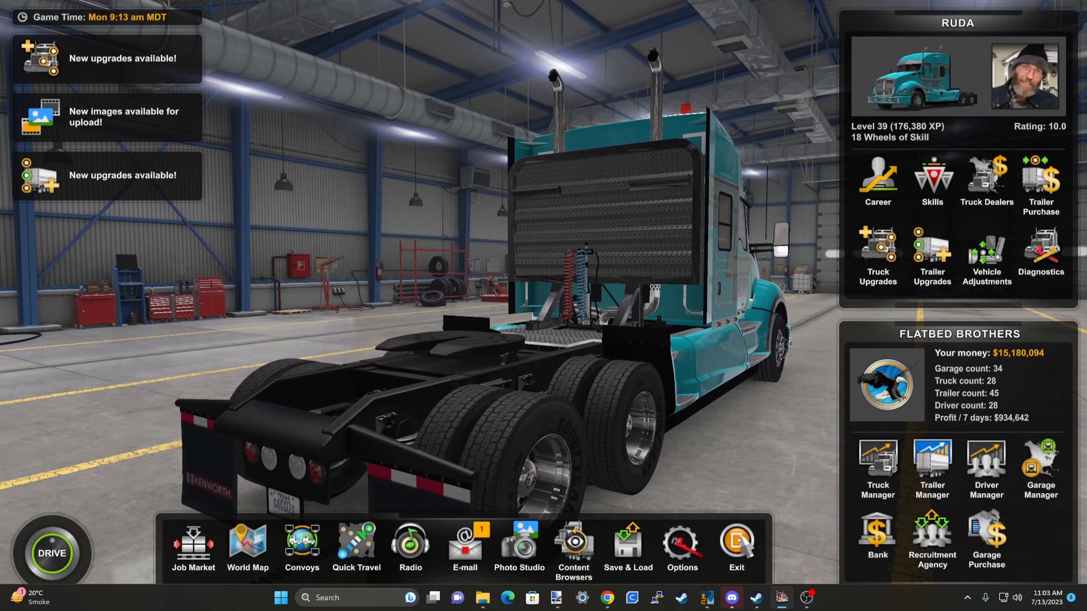
Step: Exit the current profile to the Launchpad
click(733, 523)
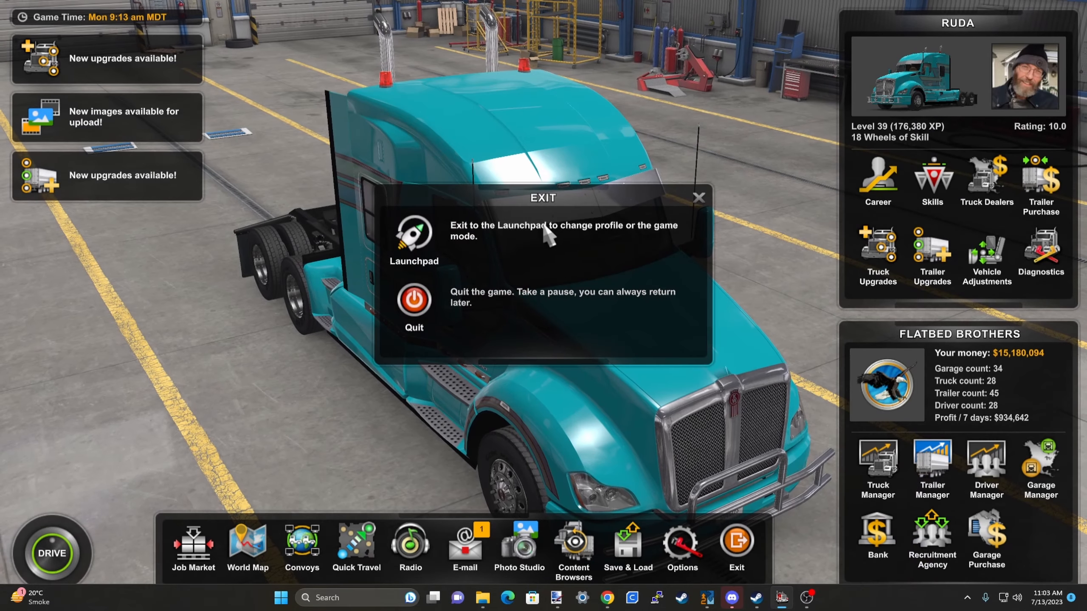
click(544, 226)
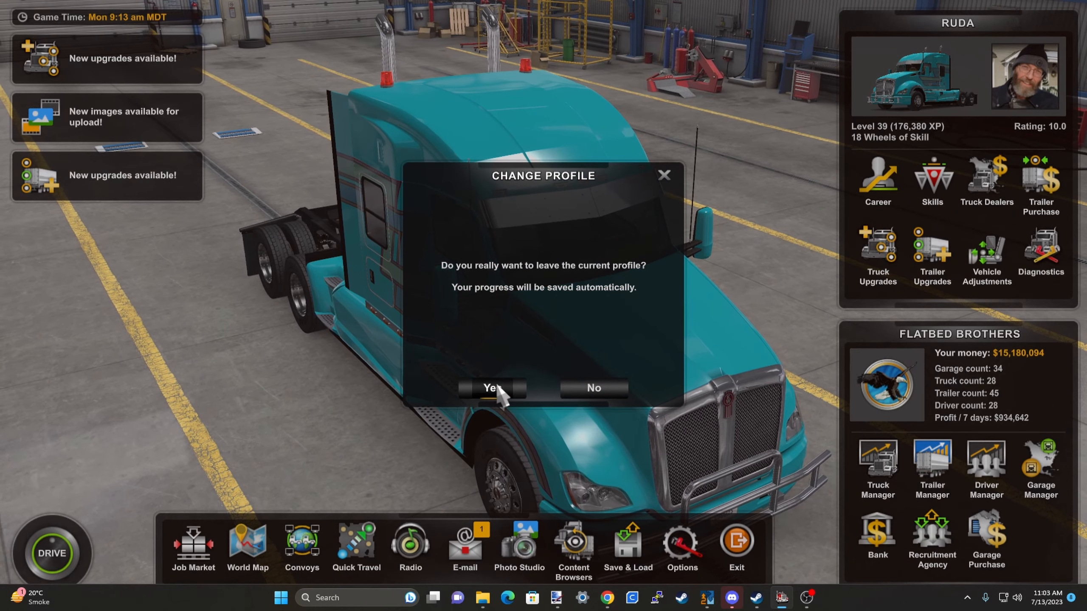
click(497, 387)
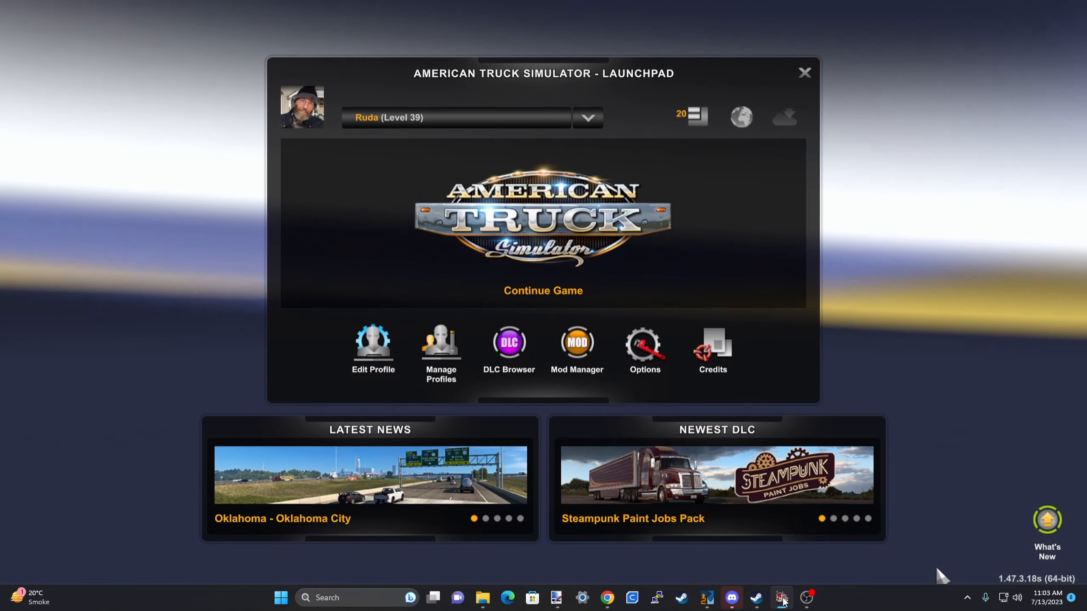
Step: Switch to Mods Studio 2 and review the mod manifest and the truck skin's truck and image settings
key(alt+Tab)
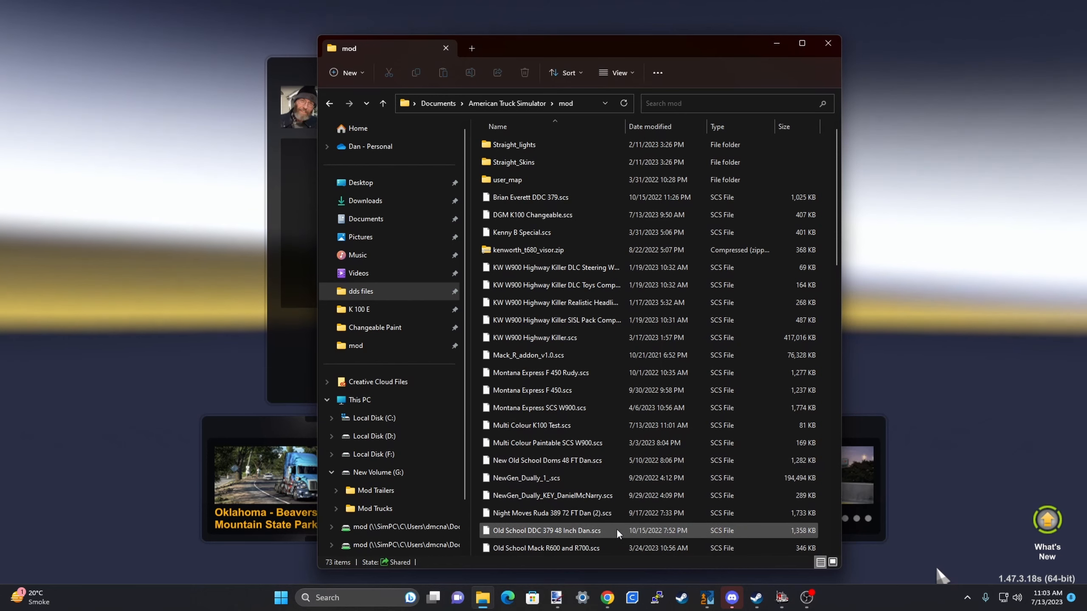
click(707, 595)
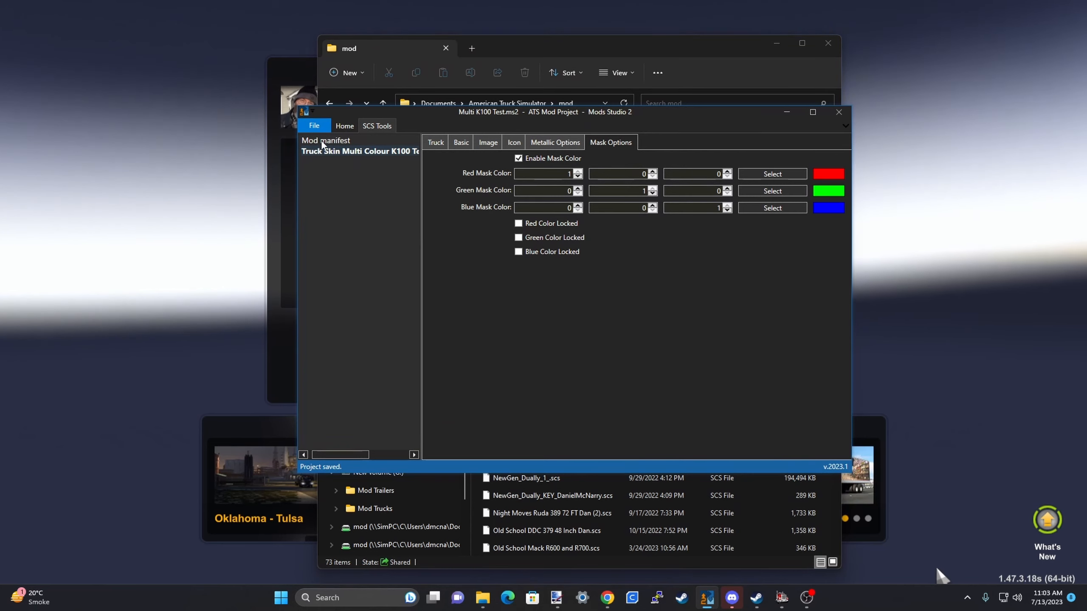
click(322, 143)
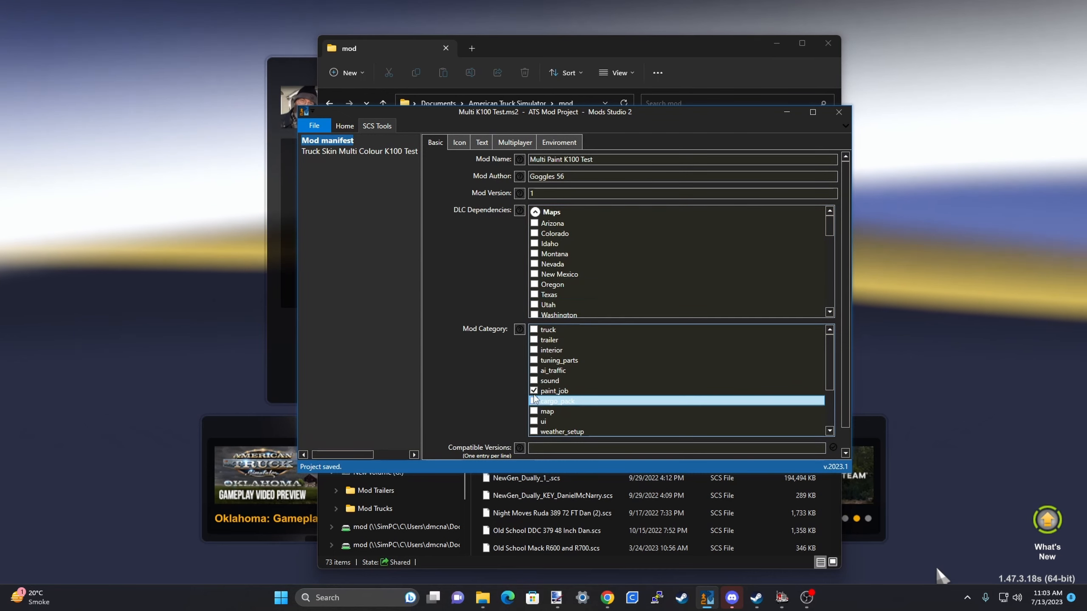
click(347, 153)
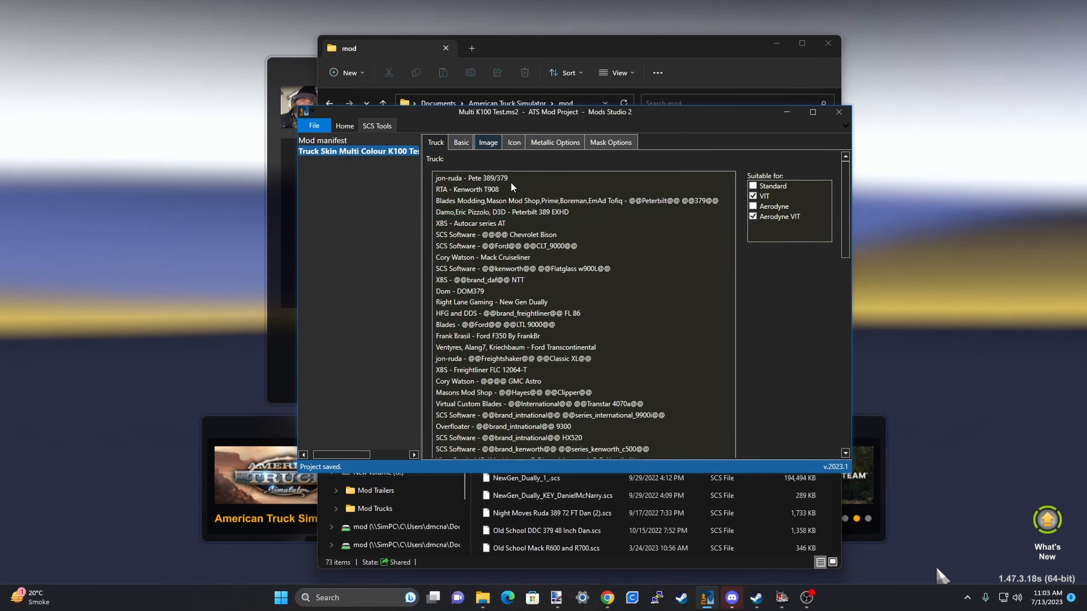
click(488, 142)
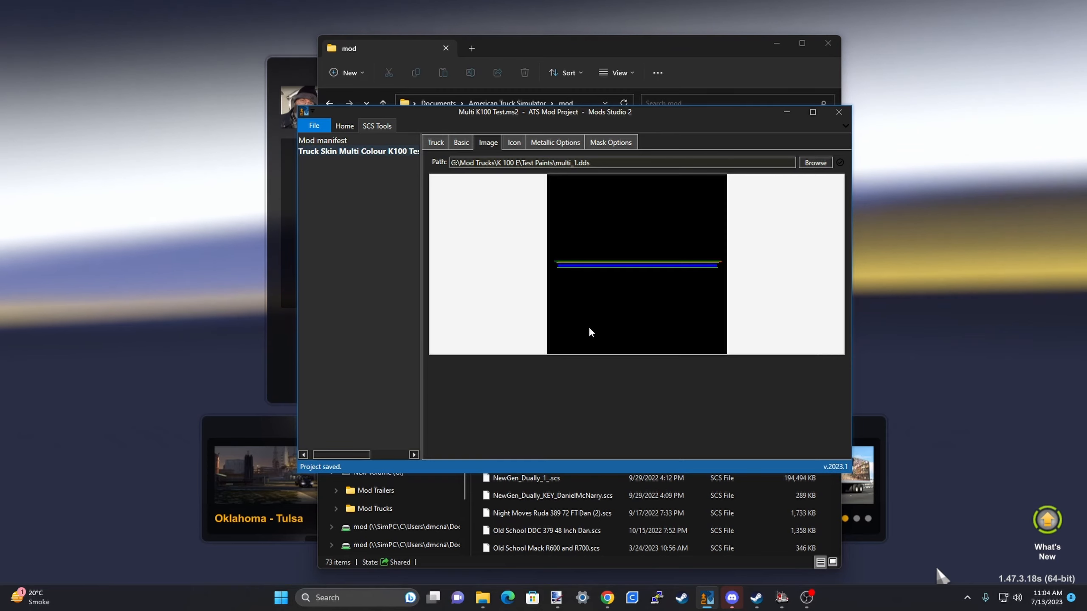
Step: Switch to paint.net and open the recent project file multi_1.pdn
click(557, 597)
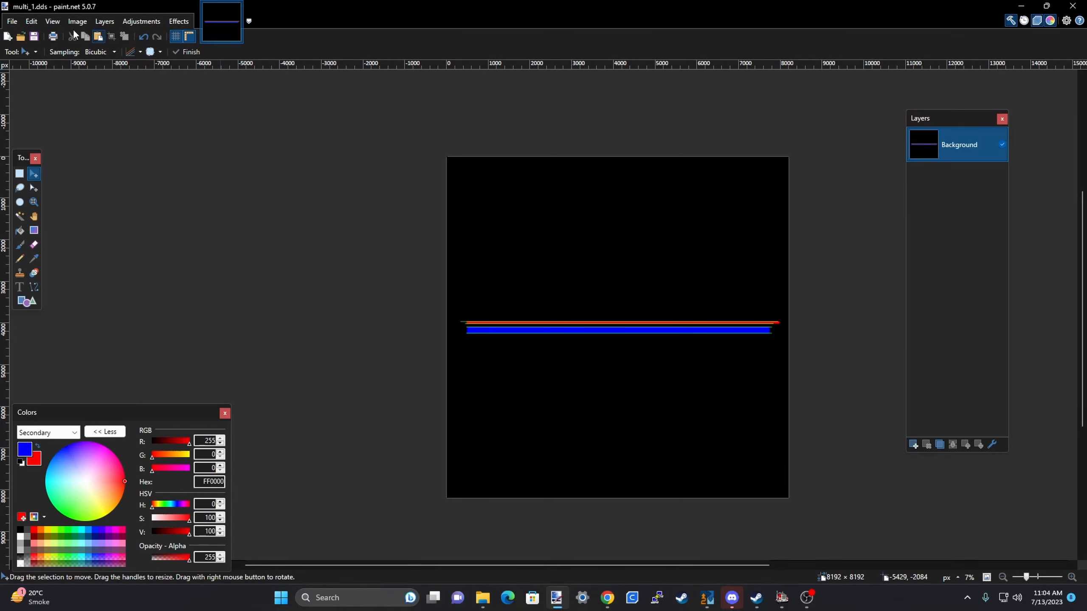
click(12, 22)
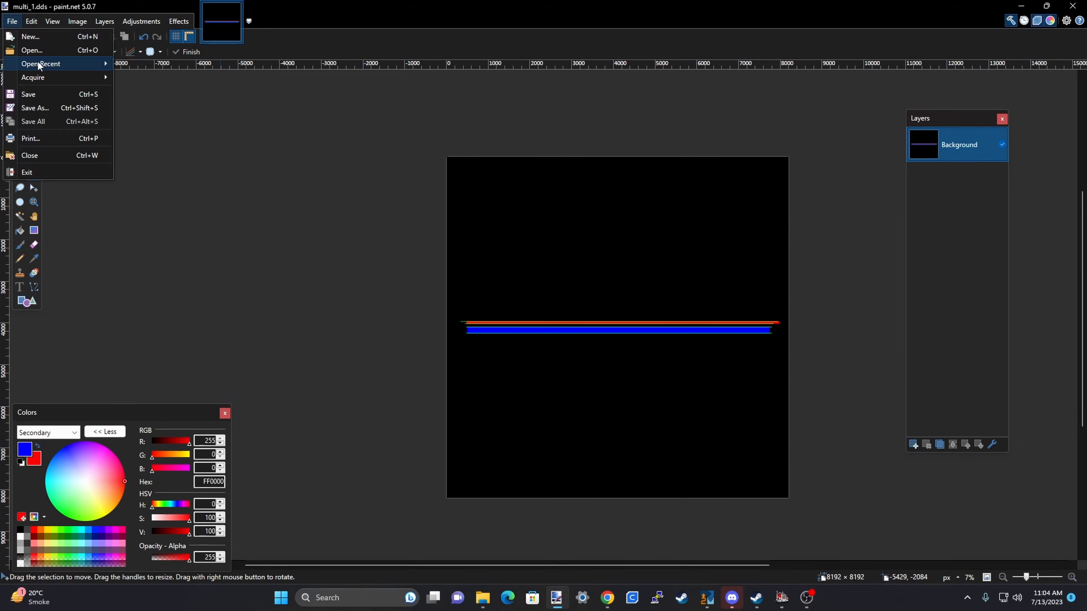
mouse_move(38, 62)
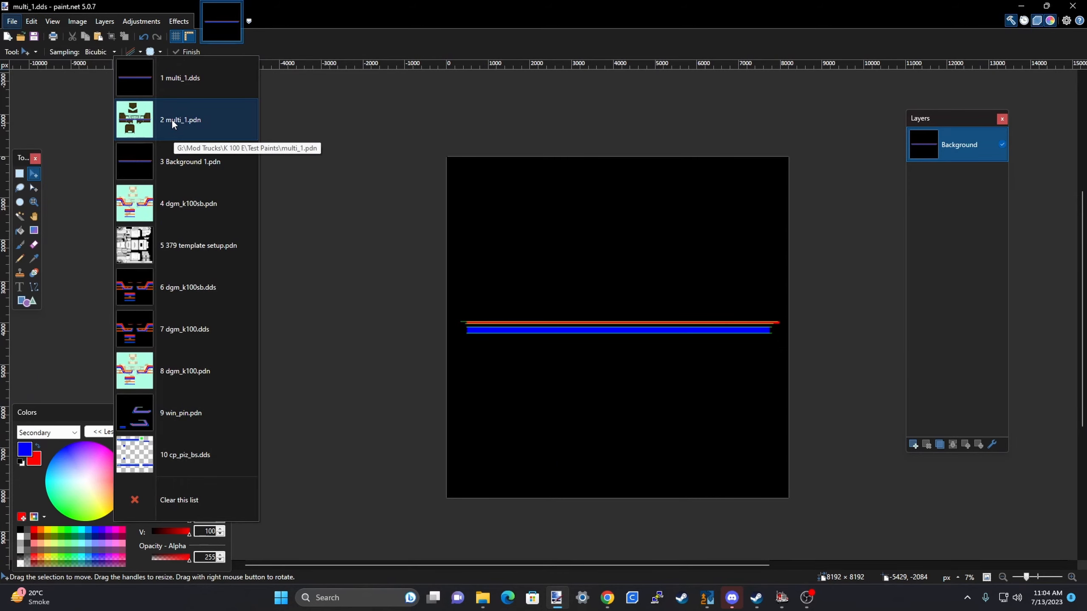
click(171, 119)
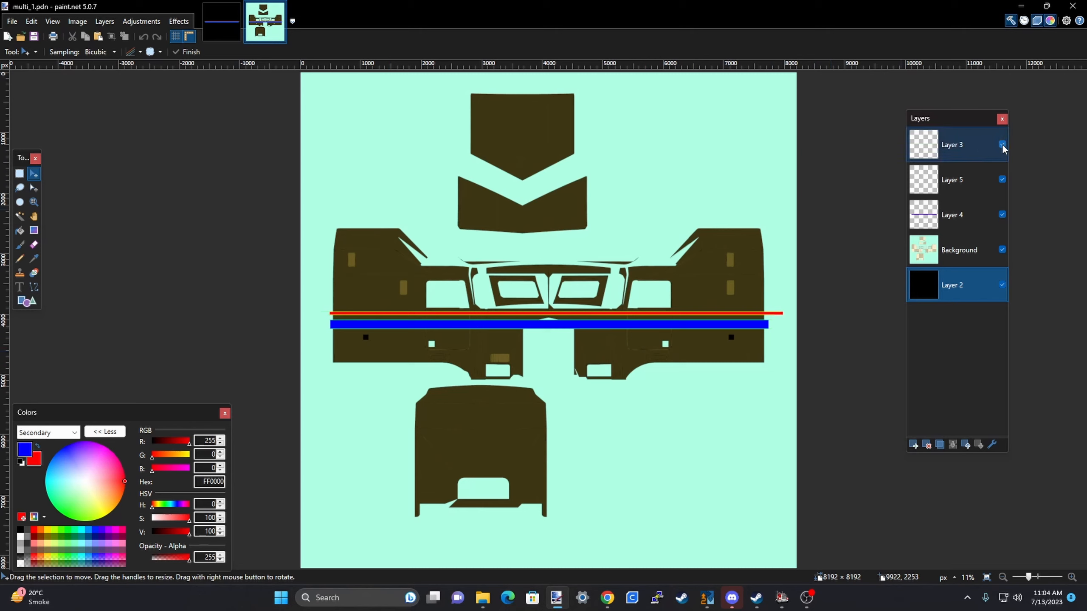
Step: Select Layer 5 and check what Layer 3 contains by hiding it and showing it again
click(980, 145)
click(968, 176)
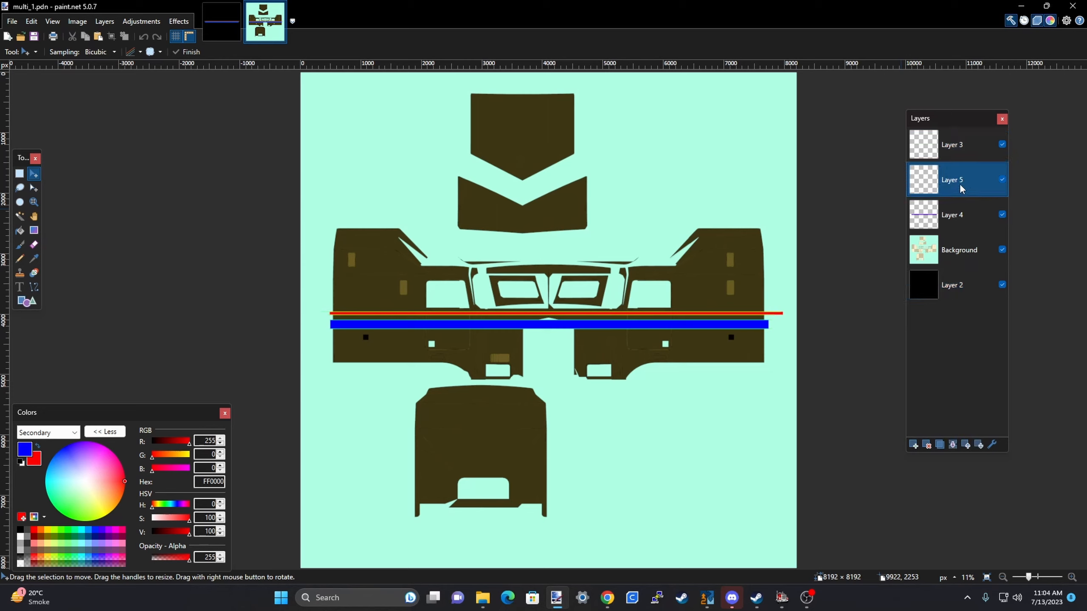
click(1001, 145)
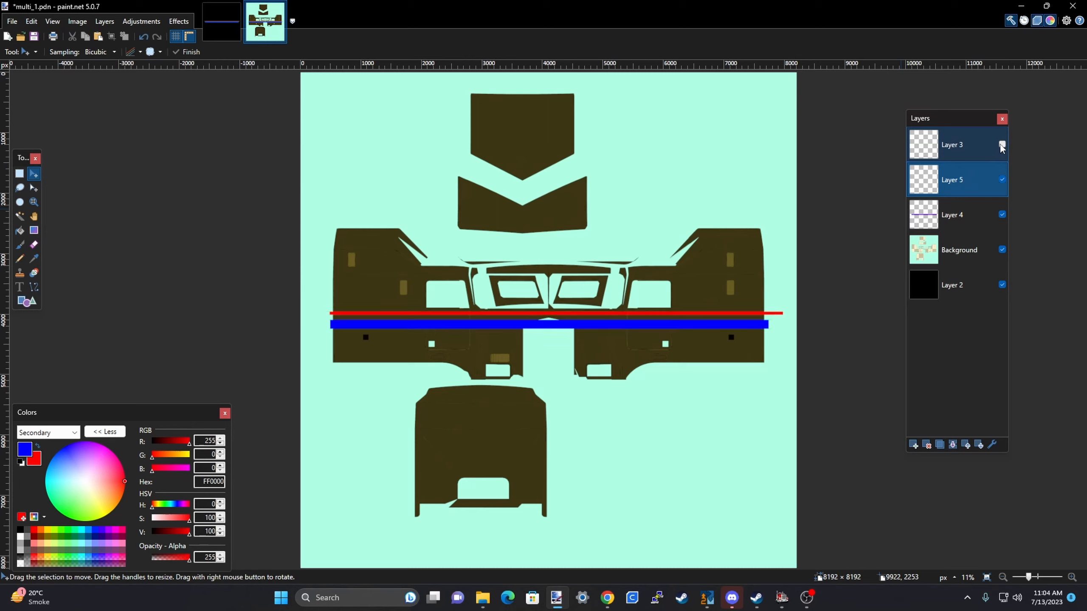
click(1001, 144)
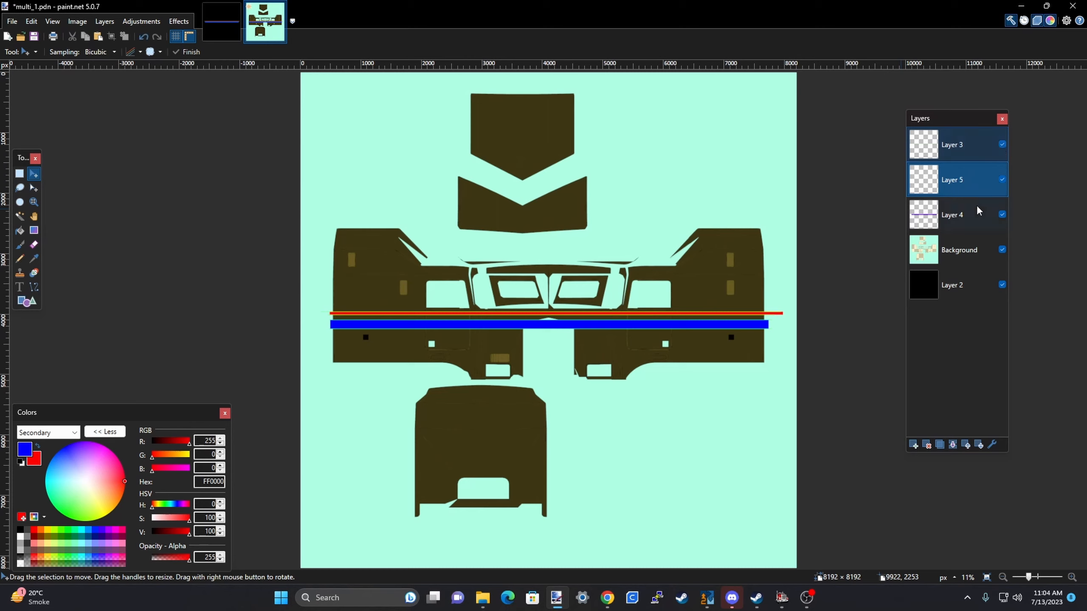
Step: Merge Layer 3 and Layer 5 down into Layer 4
click(972, 141)
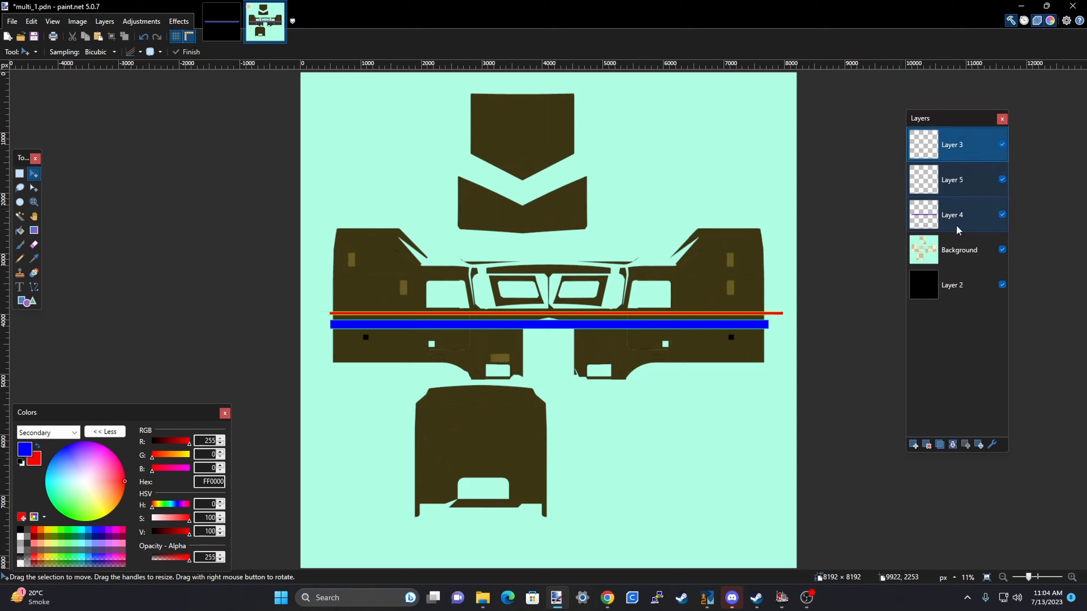
click(951, 445)
click(952, 446)
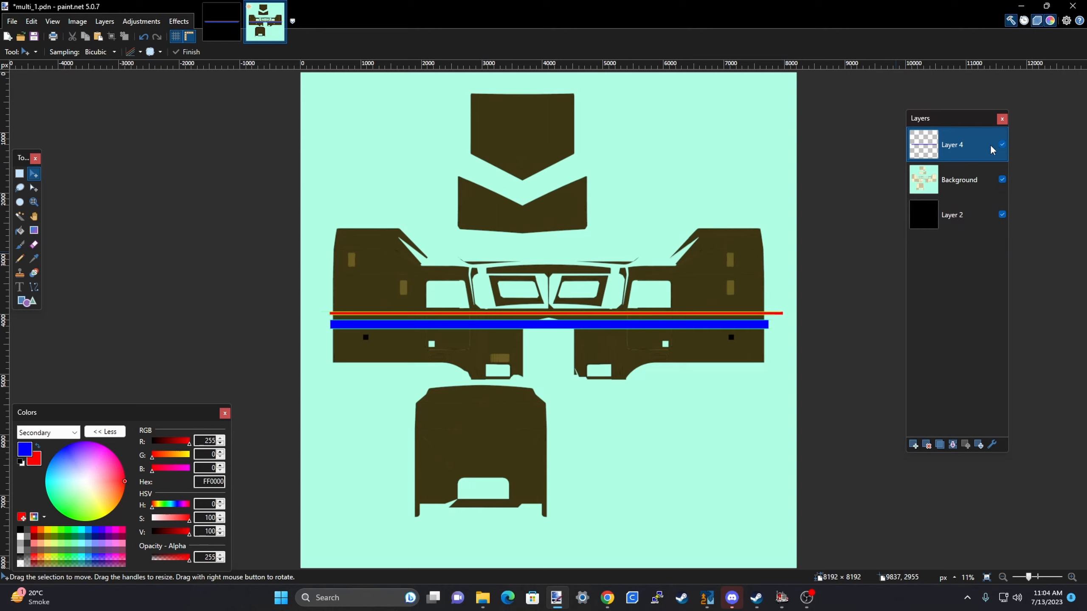
Step: Check Layer 4 by toggling its visibility, and hide the Background layer to inspect the stripes against black
click(1002, 144)
click(1002, 144)
click(1001, 180)
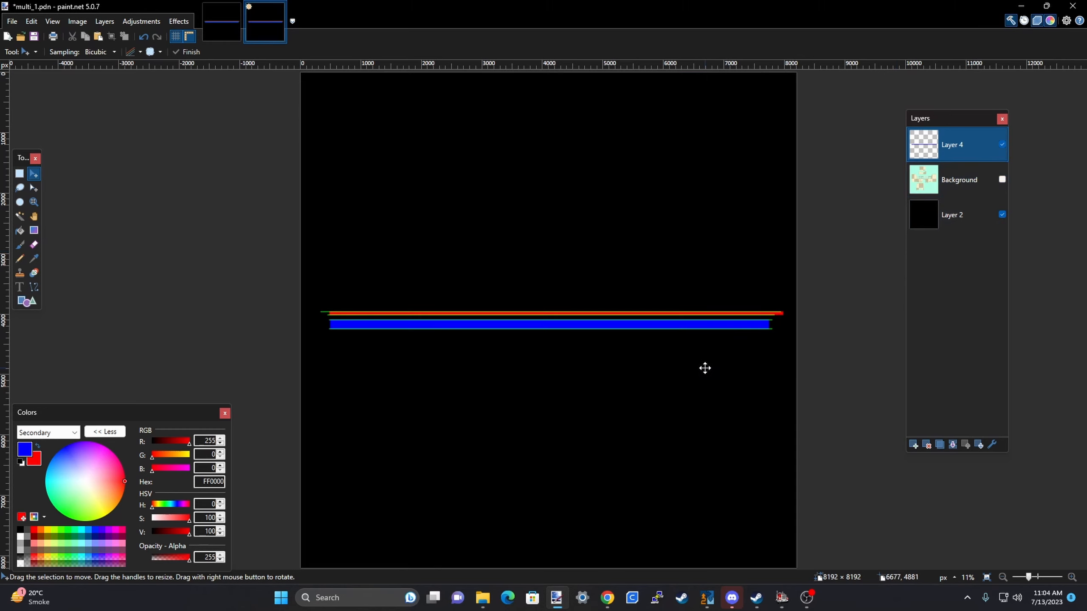
scroll(501, 317, up, 5)
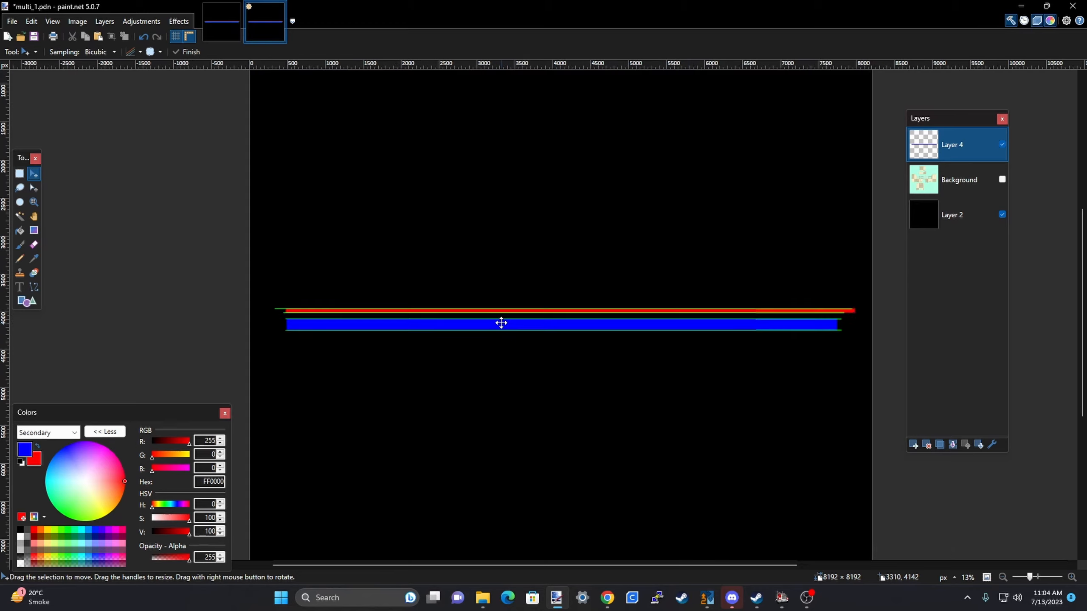
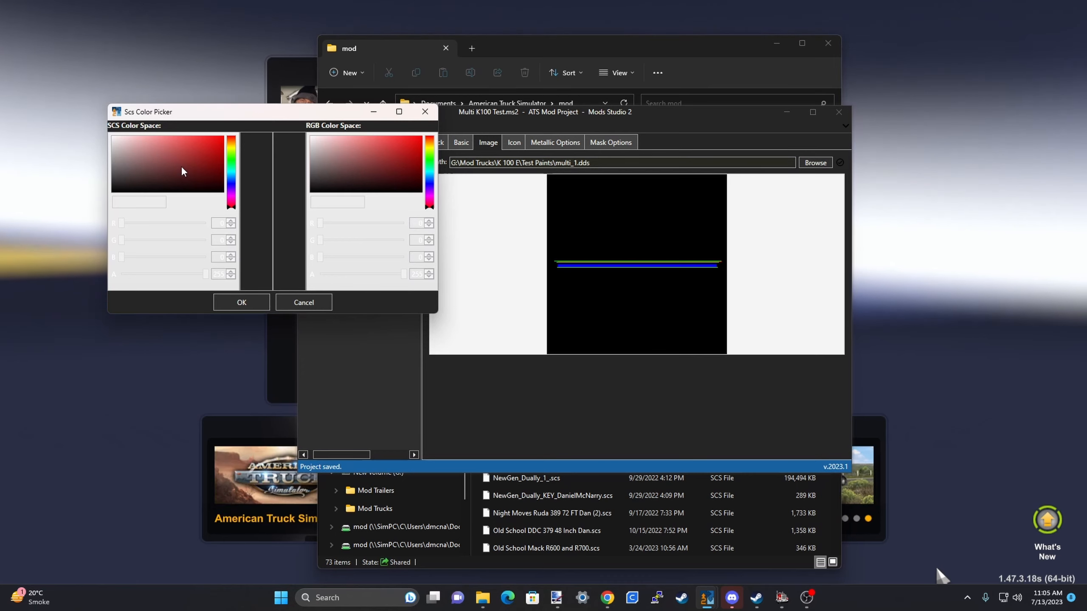
Step: Pick black in the SCS Color Picker and convert it to its SCS colour value
drag(221, 116, 311, 125)
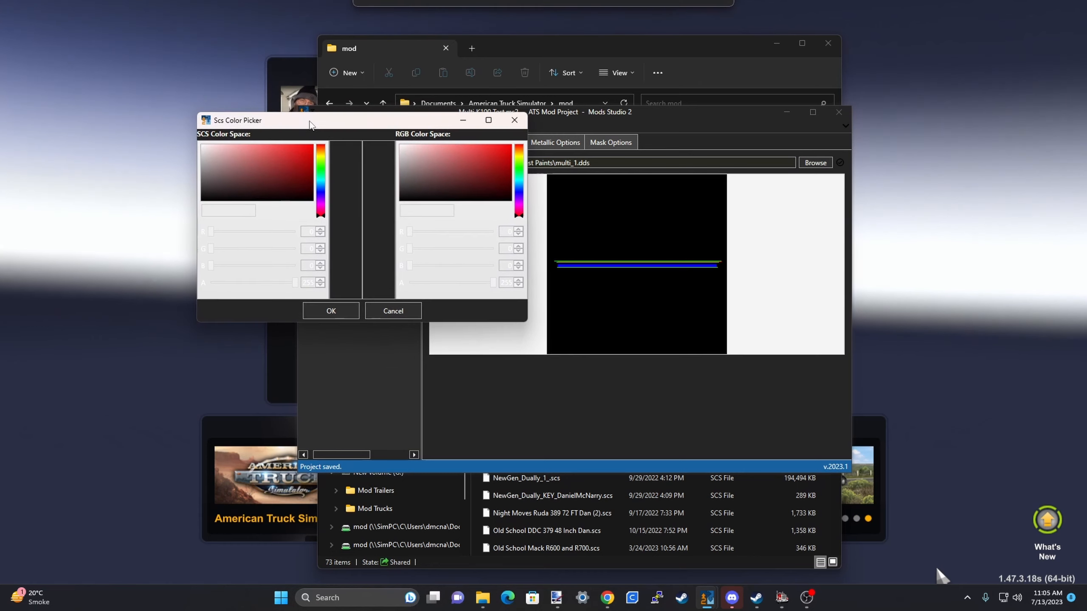
drag(261, 176, 201, 211)
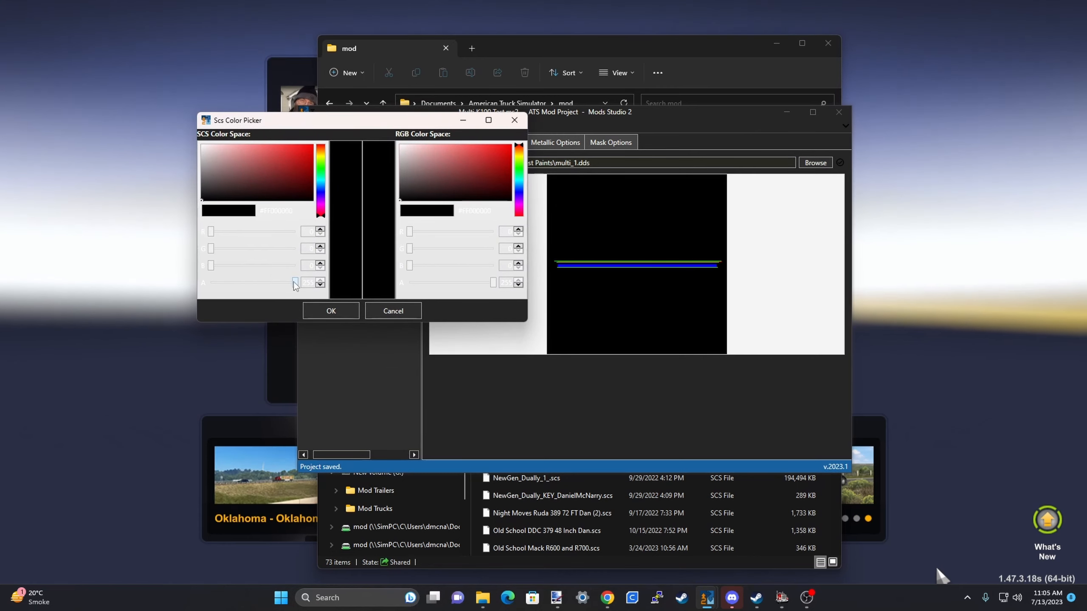
click(328, 310)
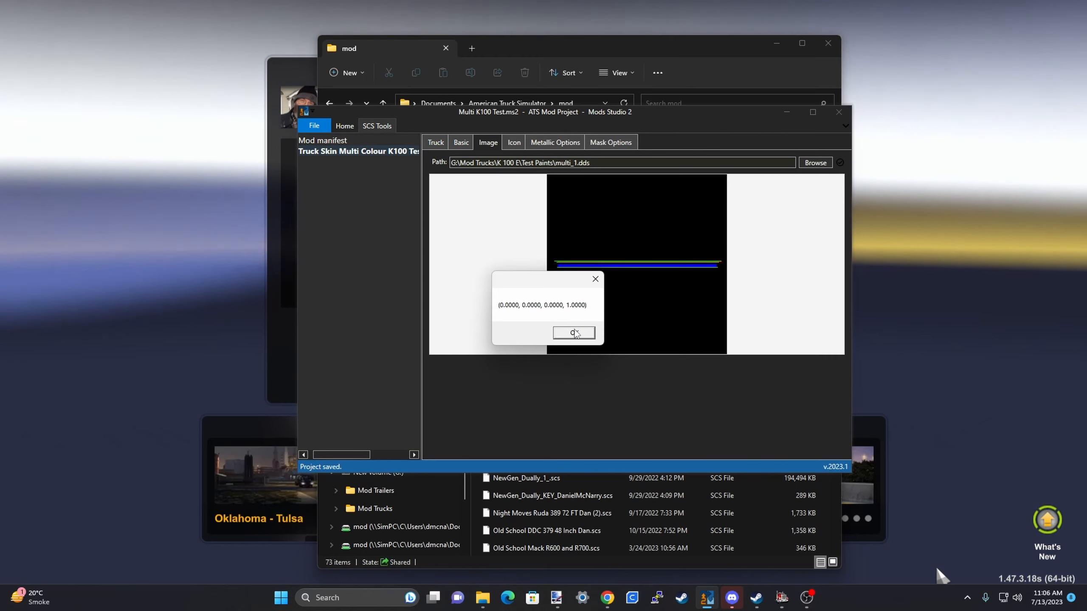
click(574, 334)
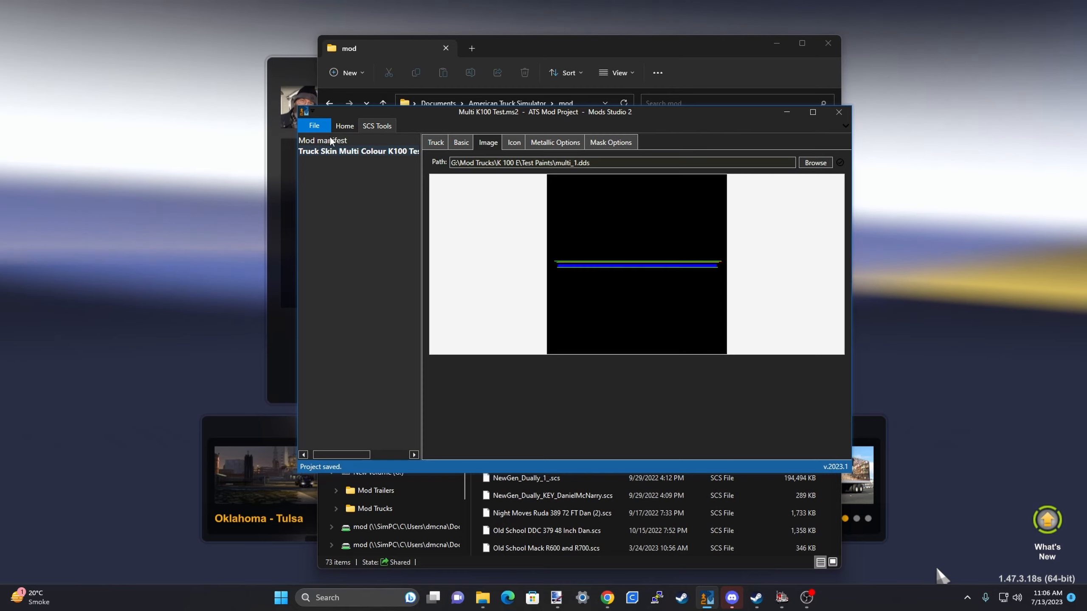
click(371, 128)
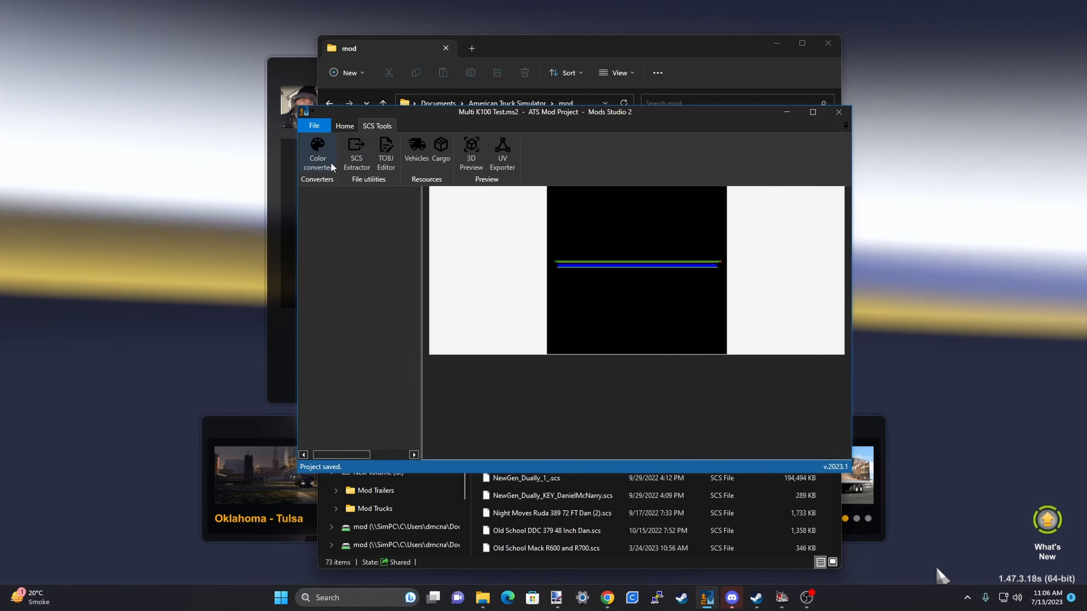
click(318, 152)
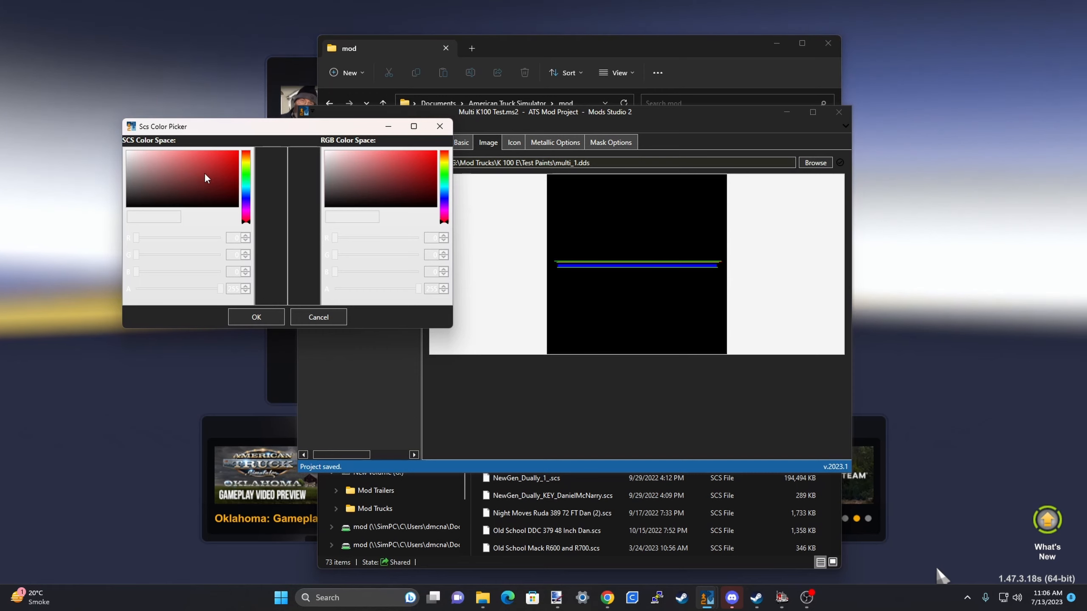
click(319, 316)
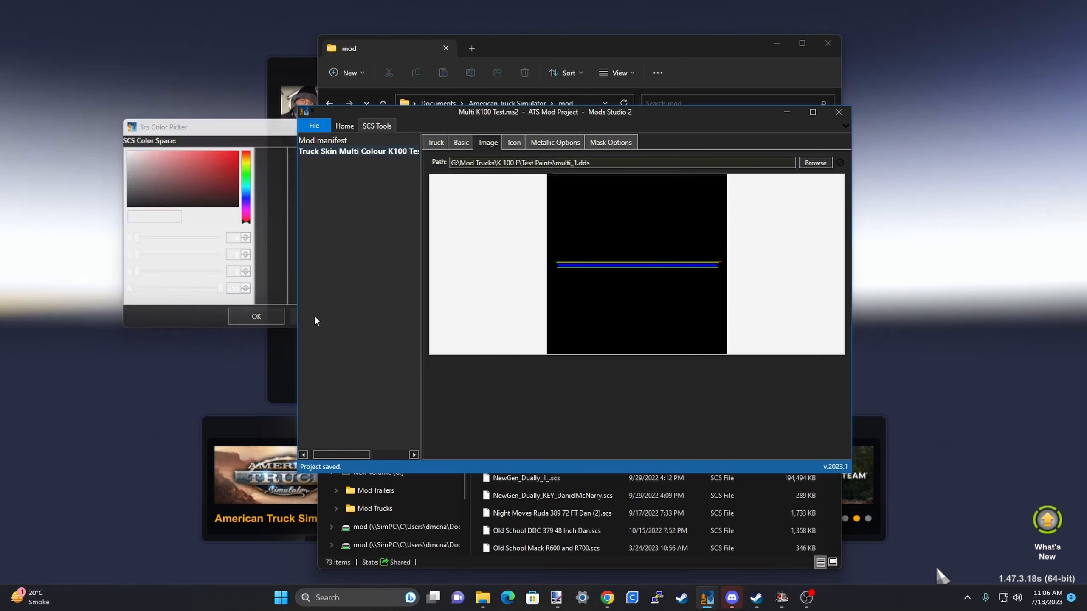
Step: Switch to American Truck Simulator and continue the game with keyboard controls
click(787, 114)
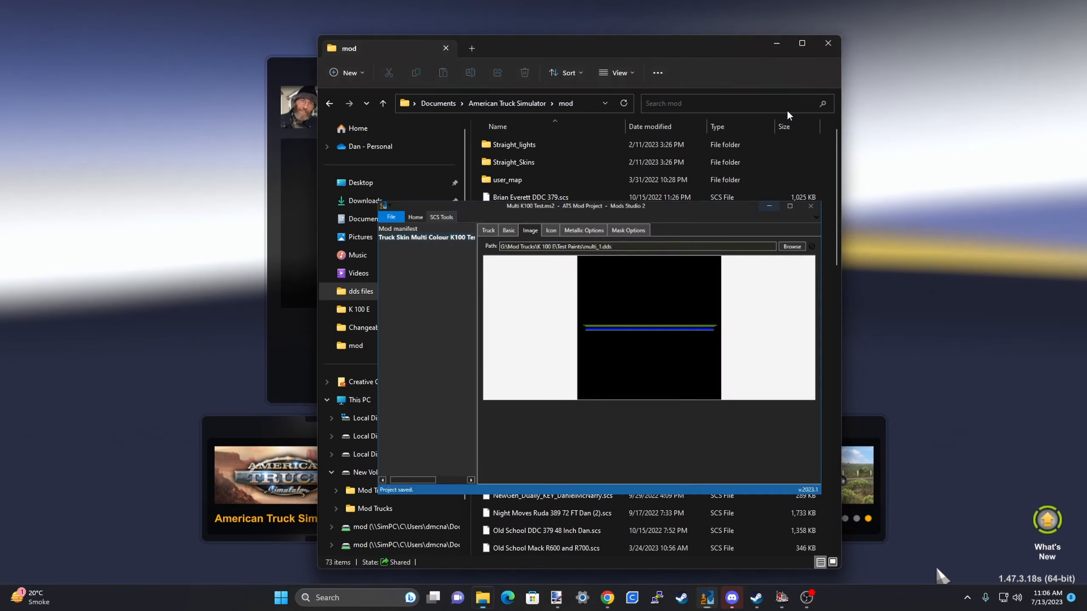
click(775, 599)
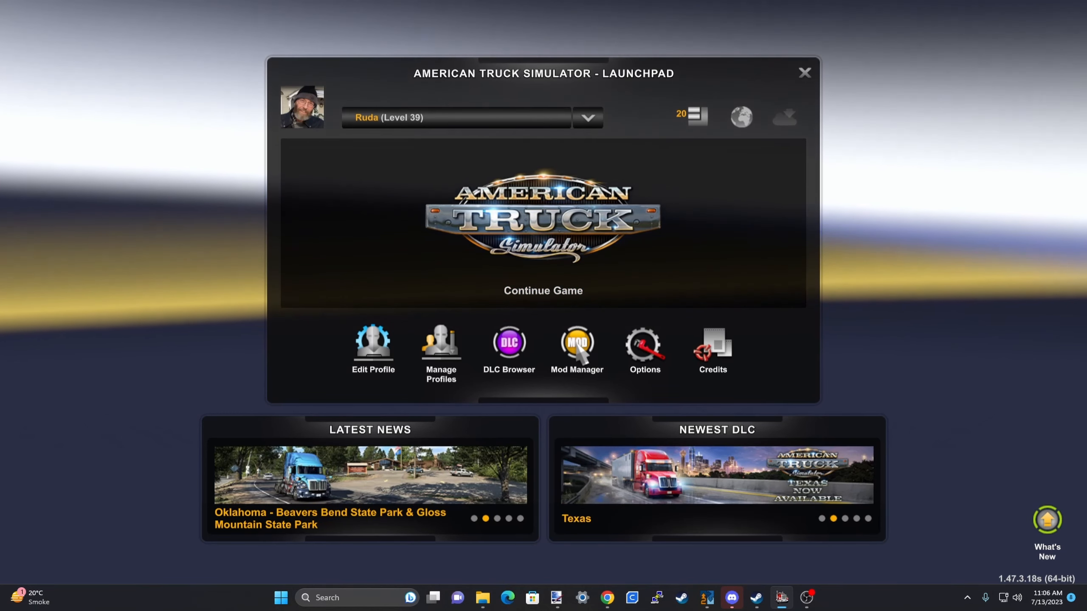
click(560, 292)
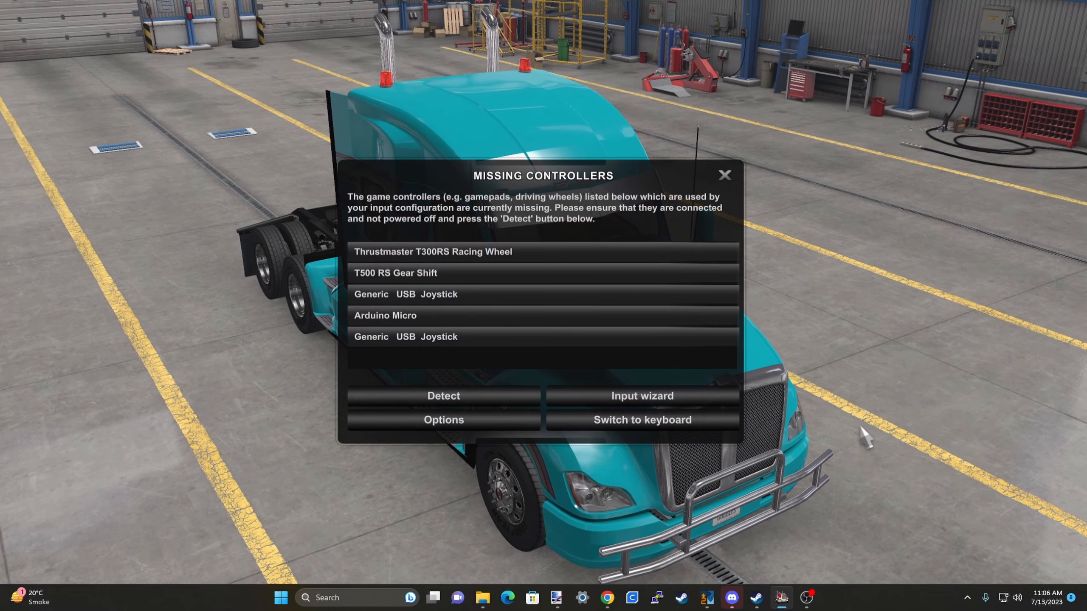
click(654, 421)
click(492, 388)
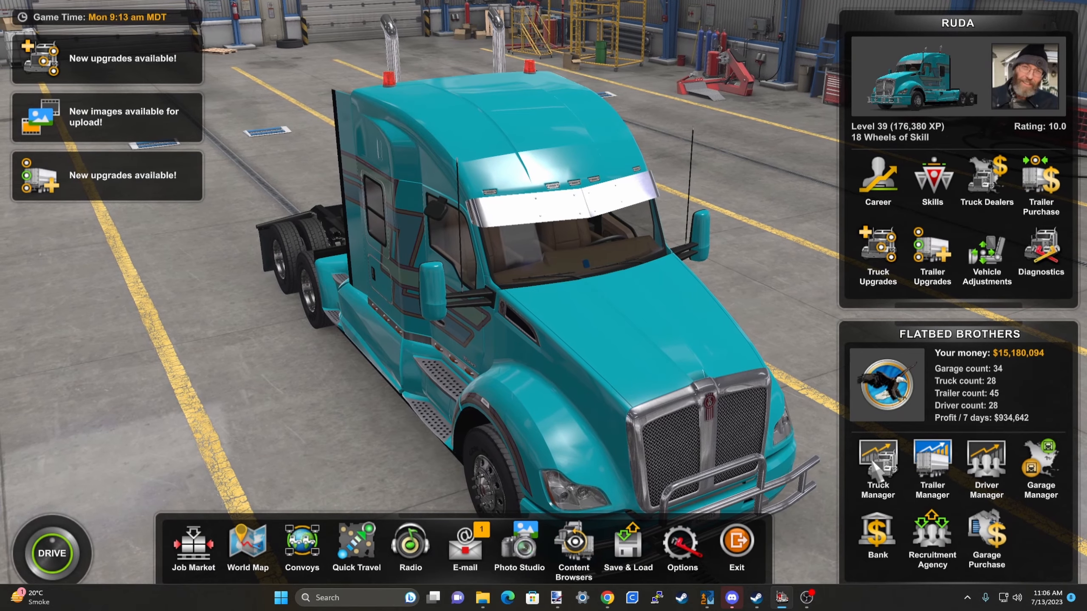
Step: Select the Kenworth K100E among the owned trucks and open it for upgrading
click(874, 487)
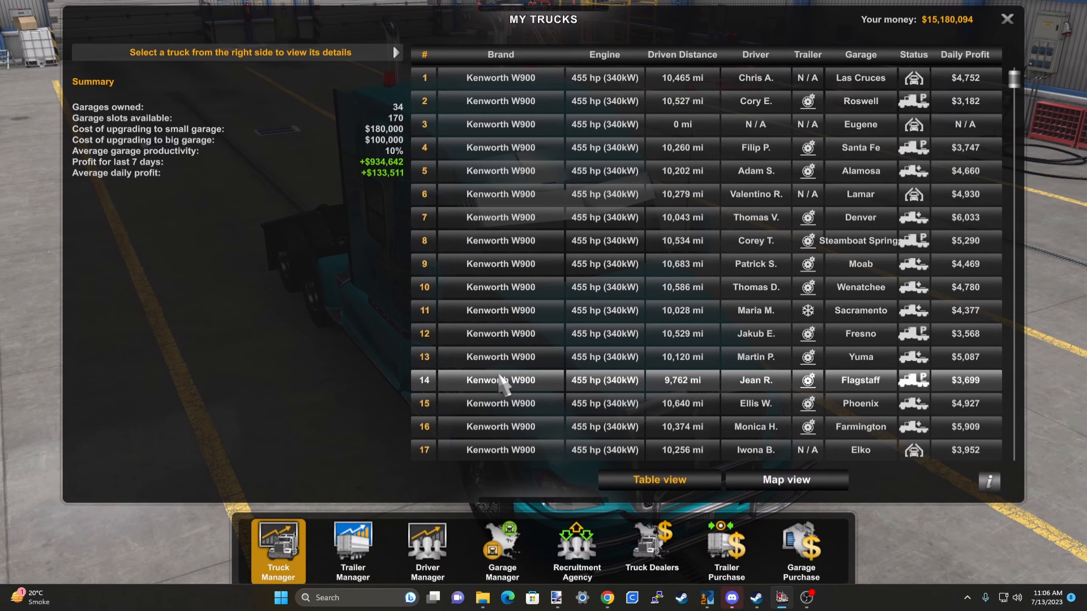
scroll(496, 380, down, 5)
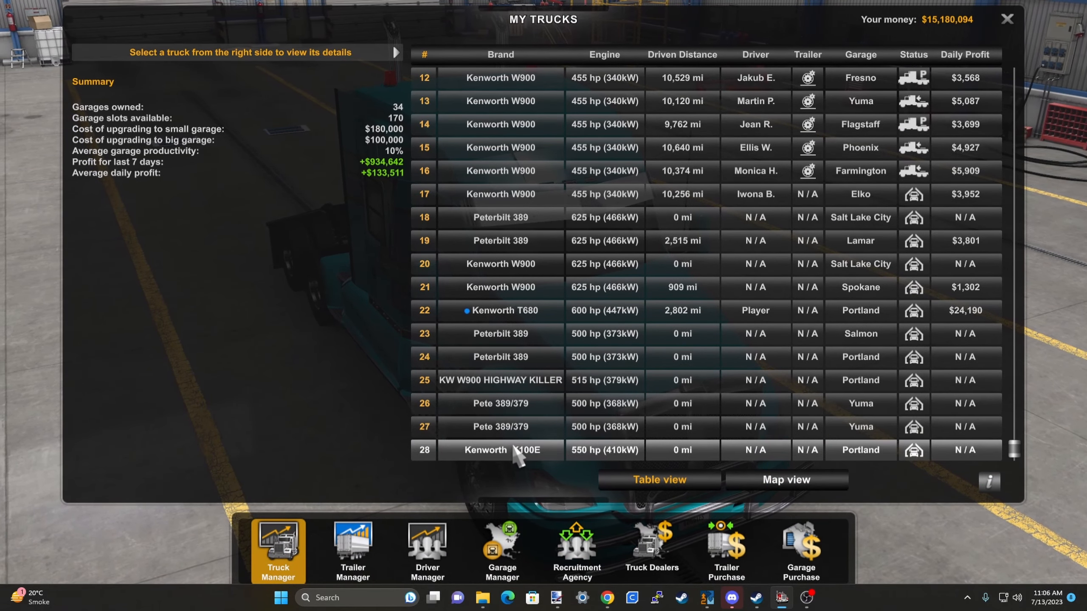
click(512, 450)
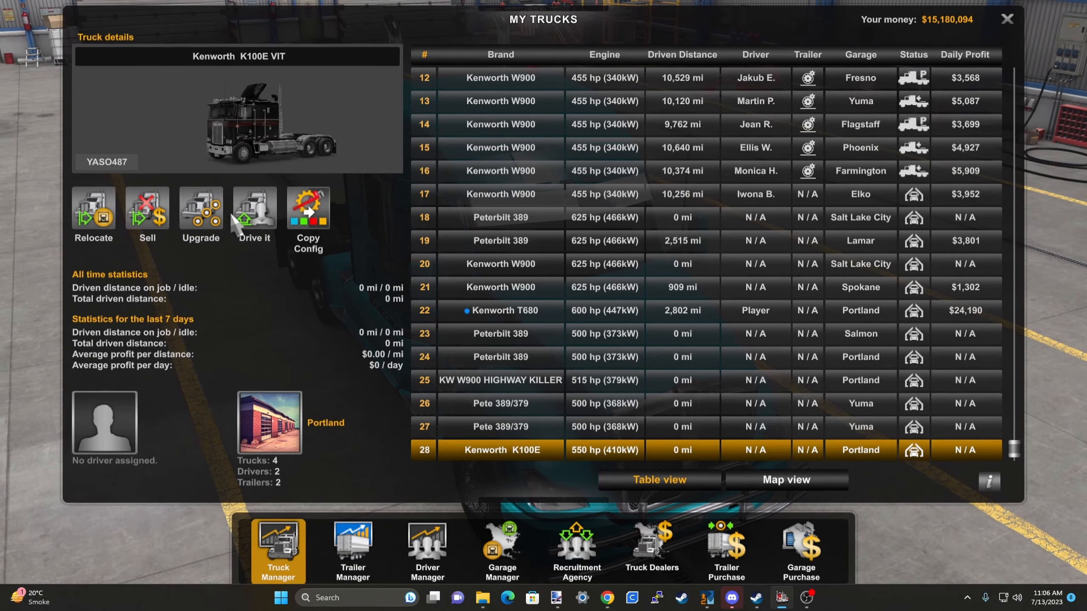
click(201, 210)
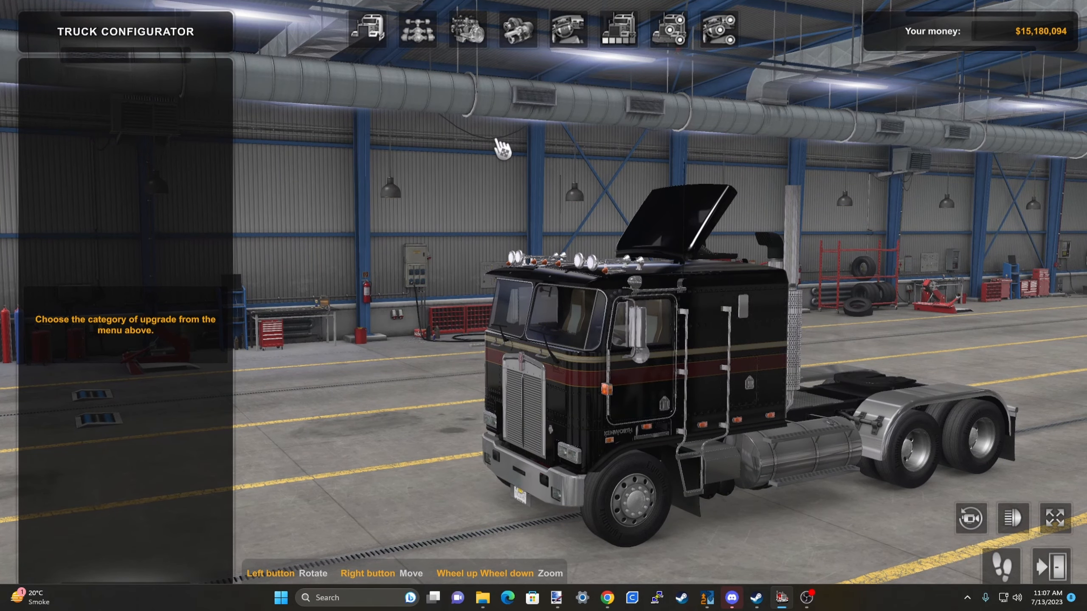
Step: Examine the RGB values of the four colours in the Multi Colour K100 Test paint job
drag(503, 147, 569, 144)
click(618, 42)
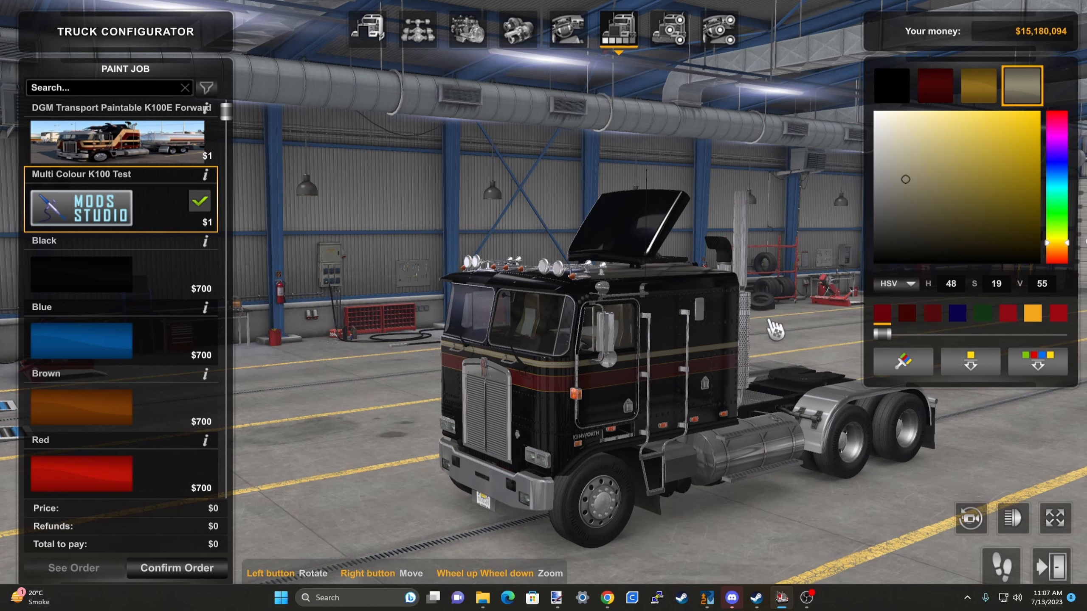
click(913, 286)
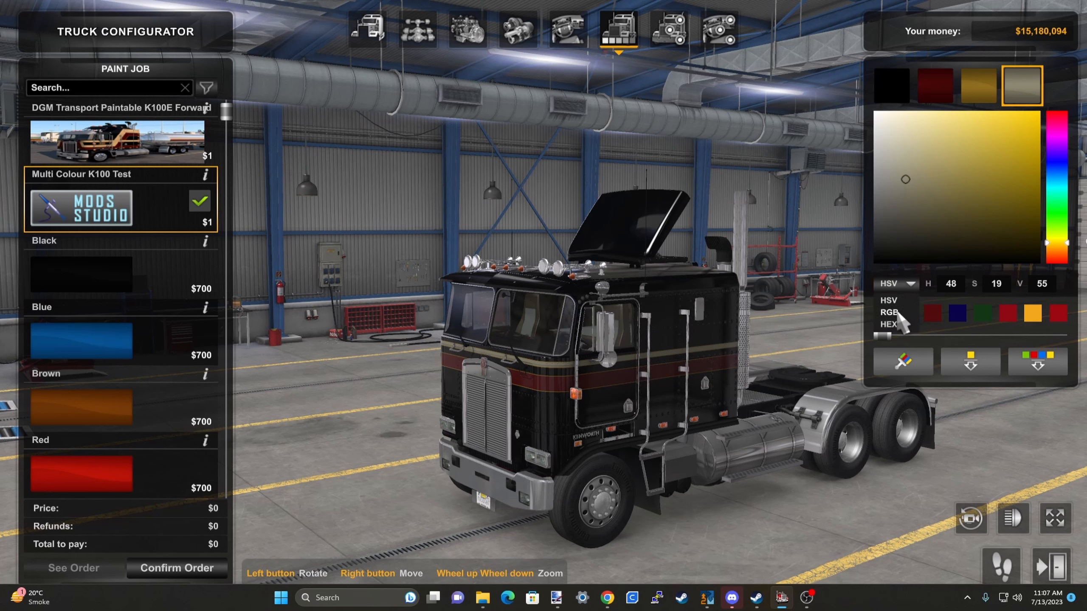
click(897, 90)
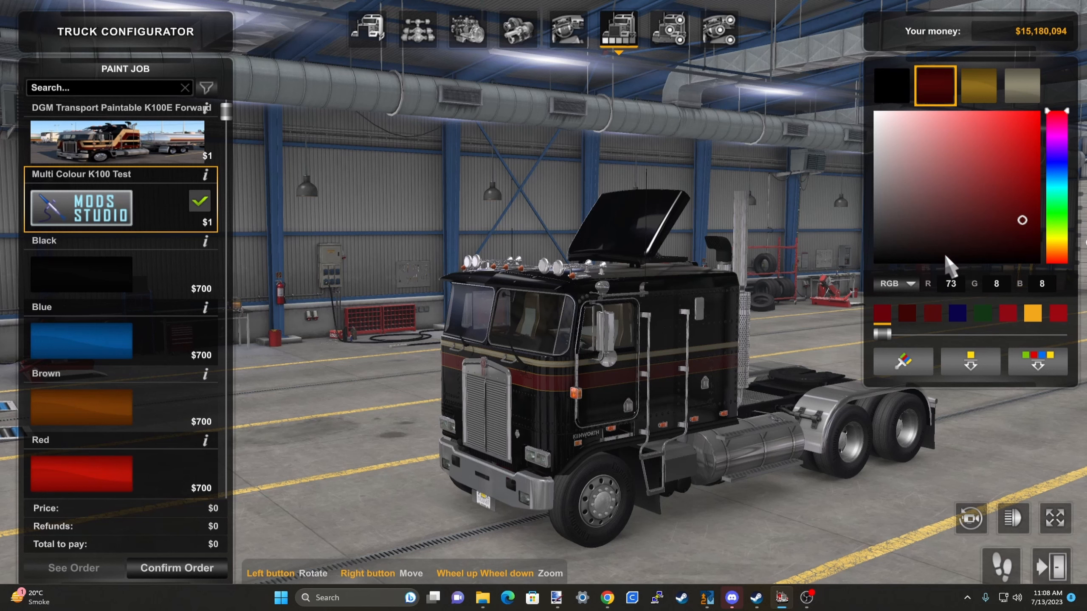
click(980, 92)
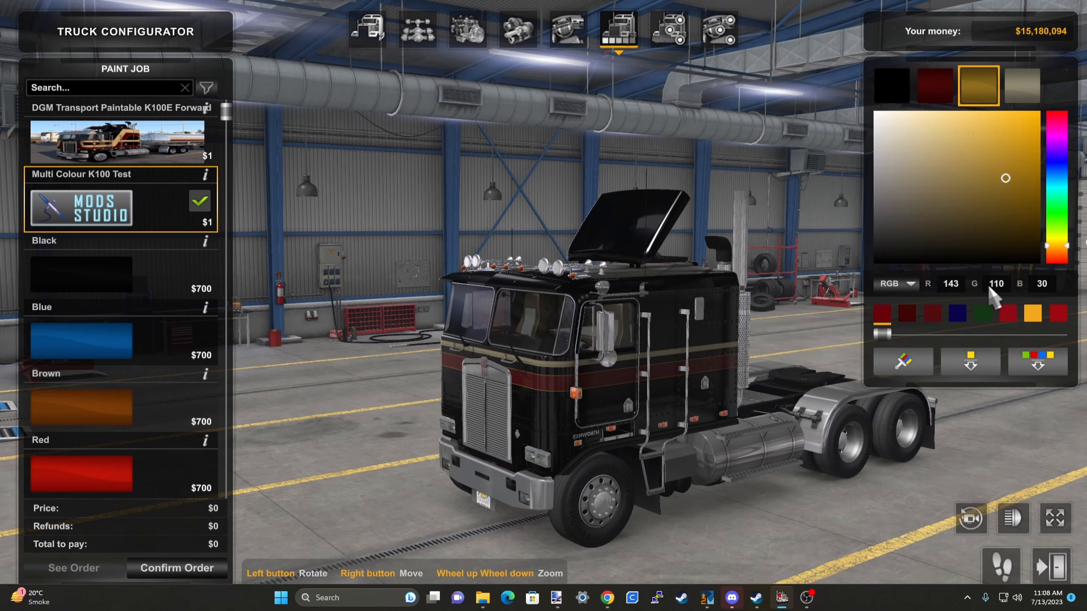
click(1024, 87)
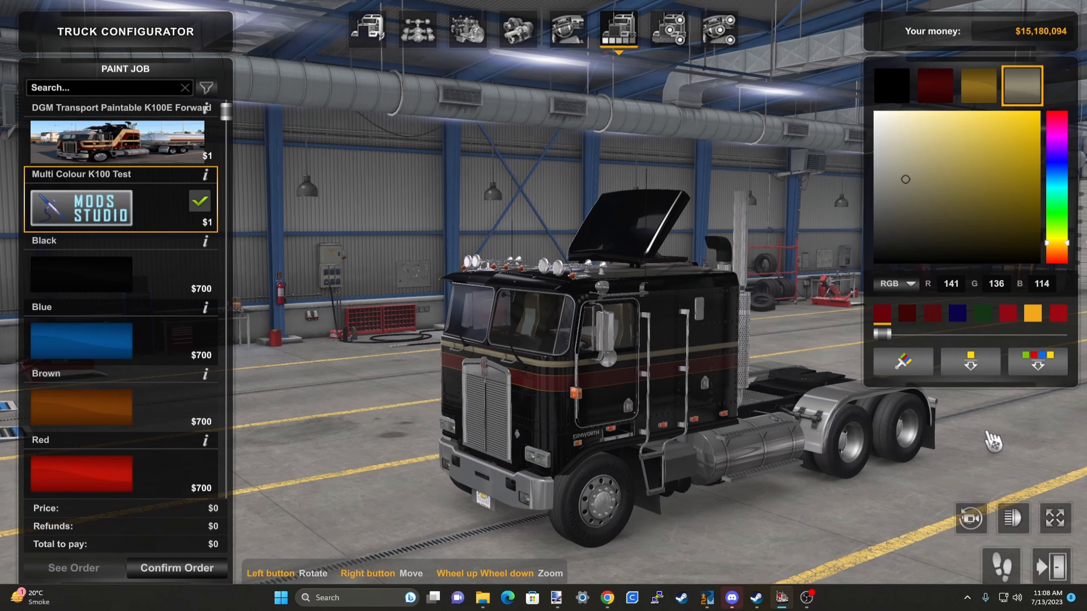
Step: Leave the truck configurator and exit the game to the Launchpad
click(1050, 565)
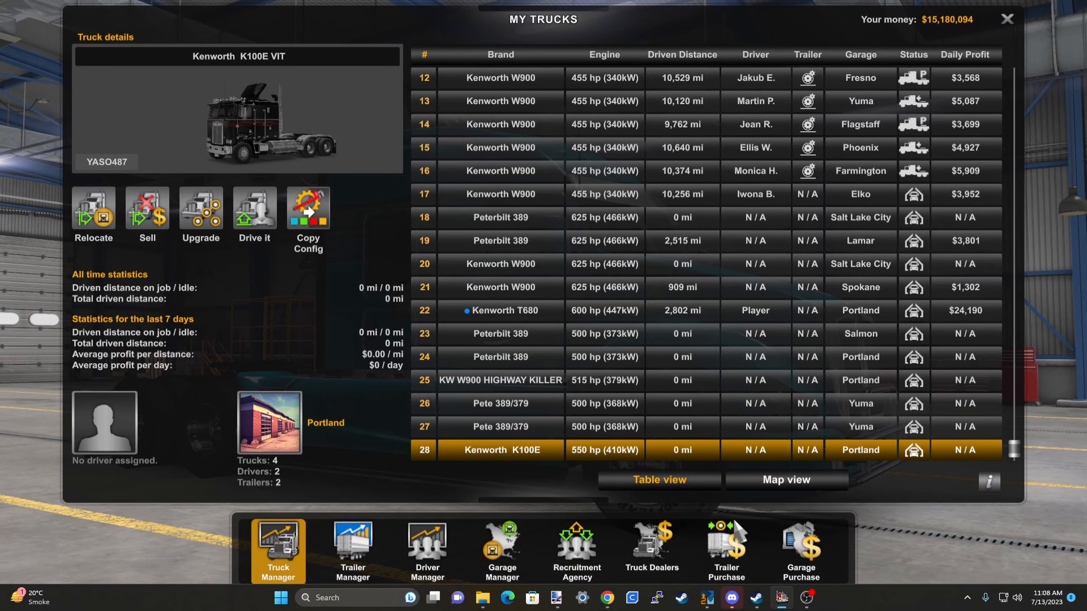
click(1008, 20)
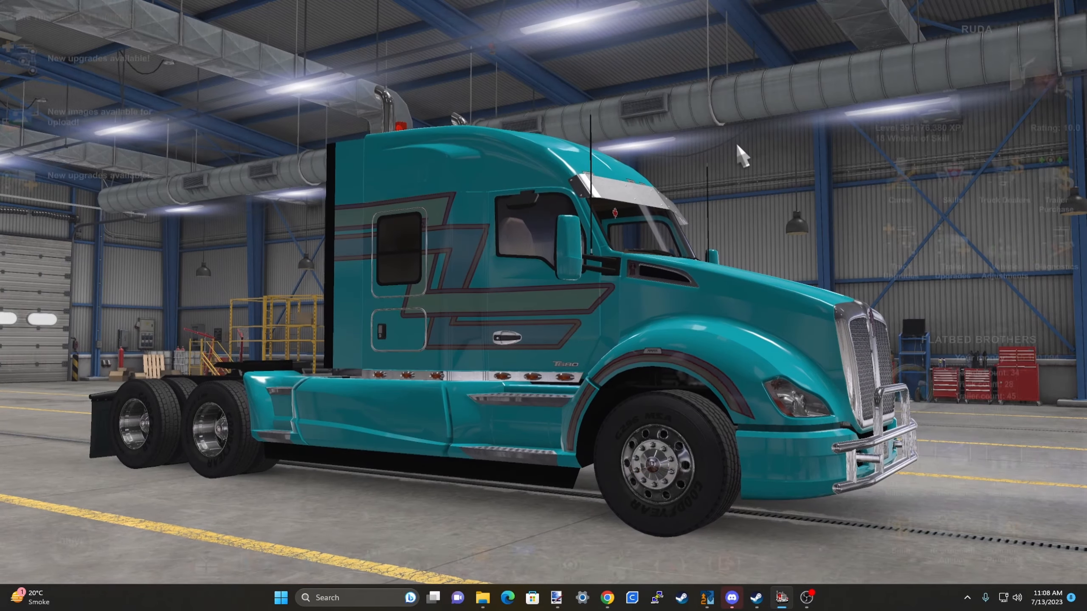
key(Escape)
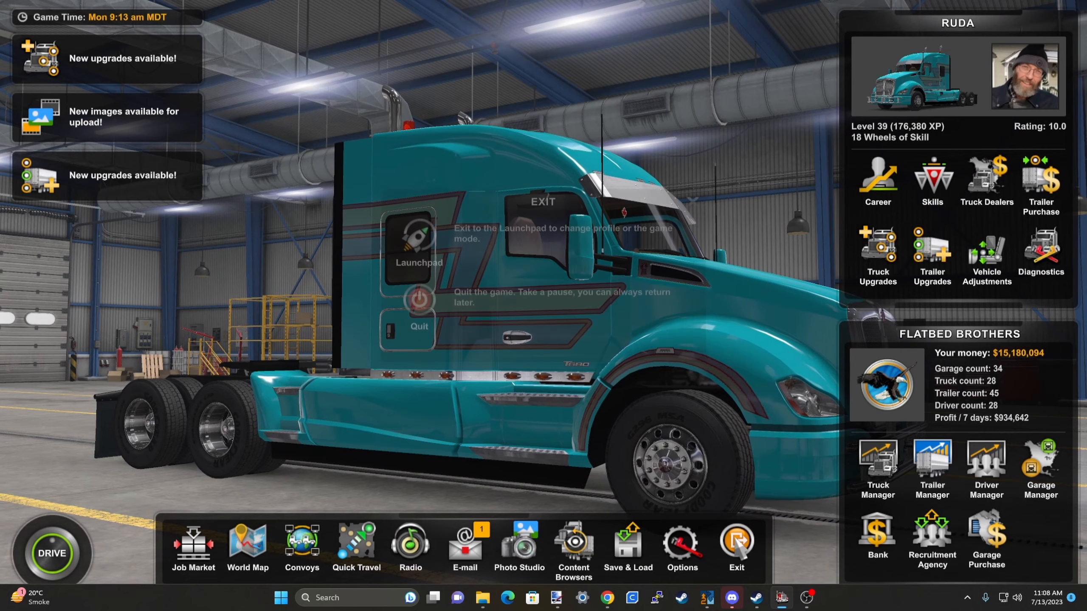
click(531, 234)
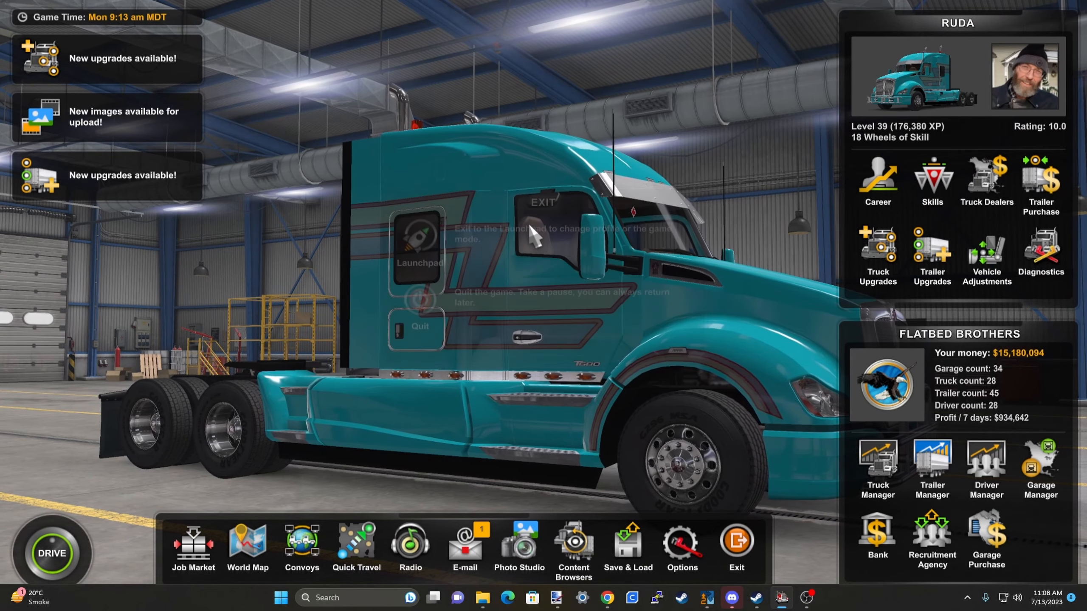
click(498, 389)
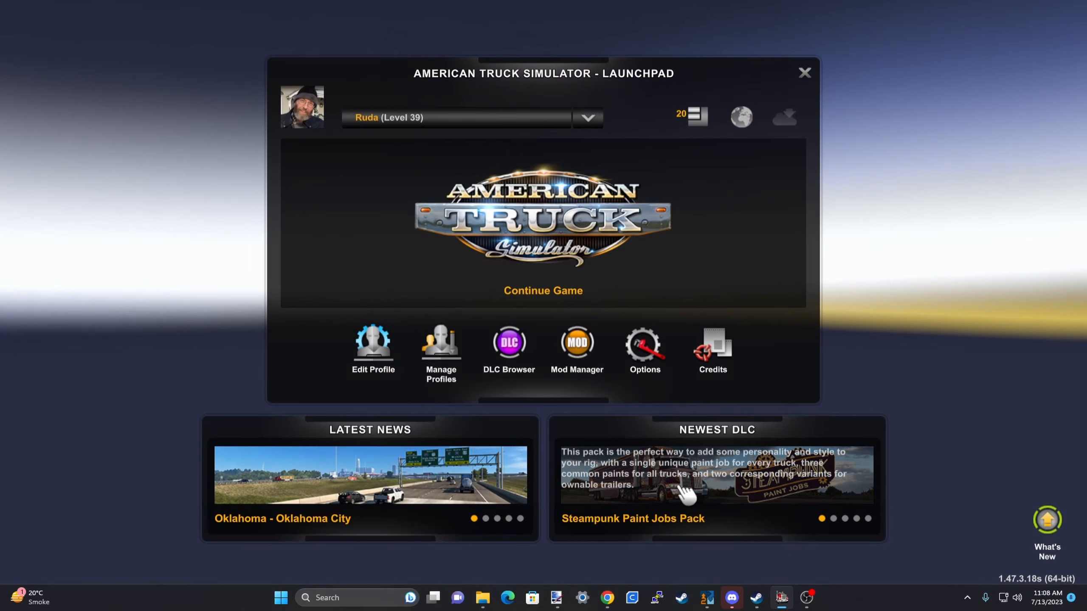
Step: Switch to Mods Studio 2 and open the SCS color converter, placing its window over the image preview
key(alt+Tab)
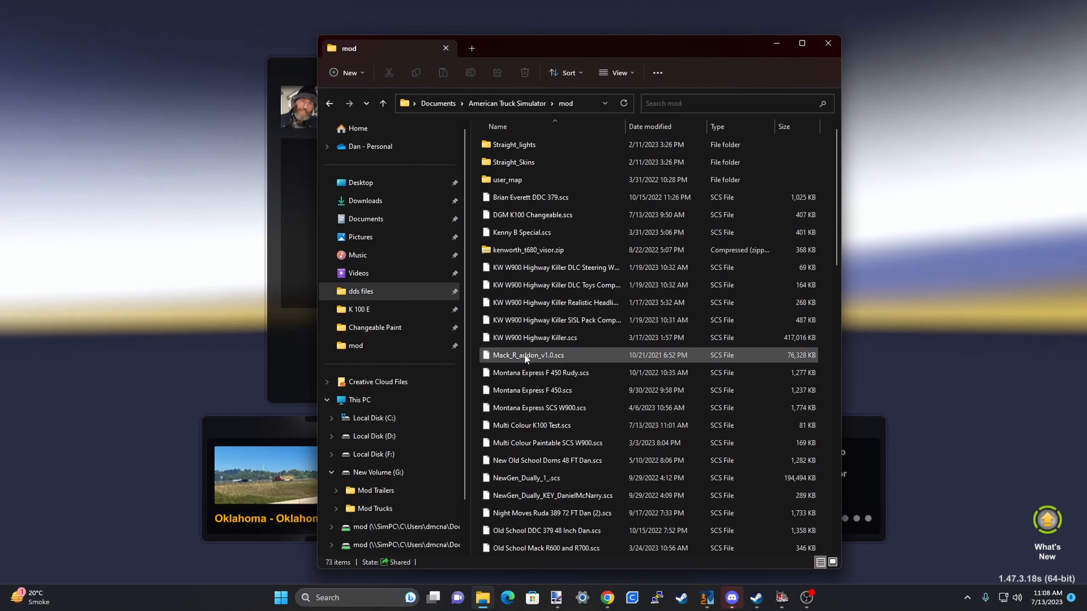
click(707, 598)
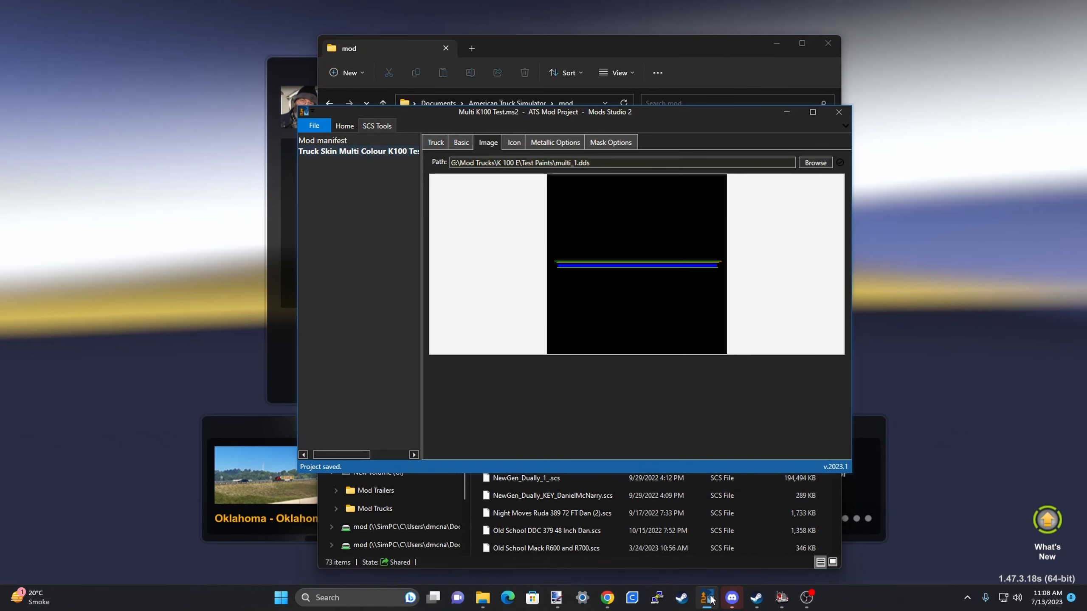
click(369, 125)
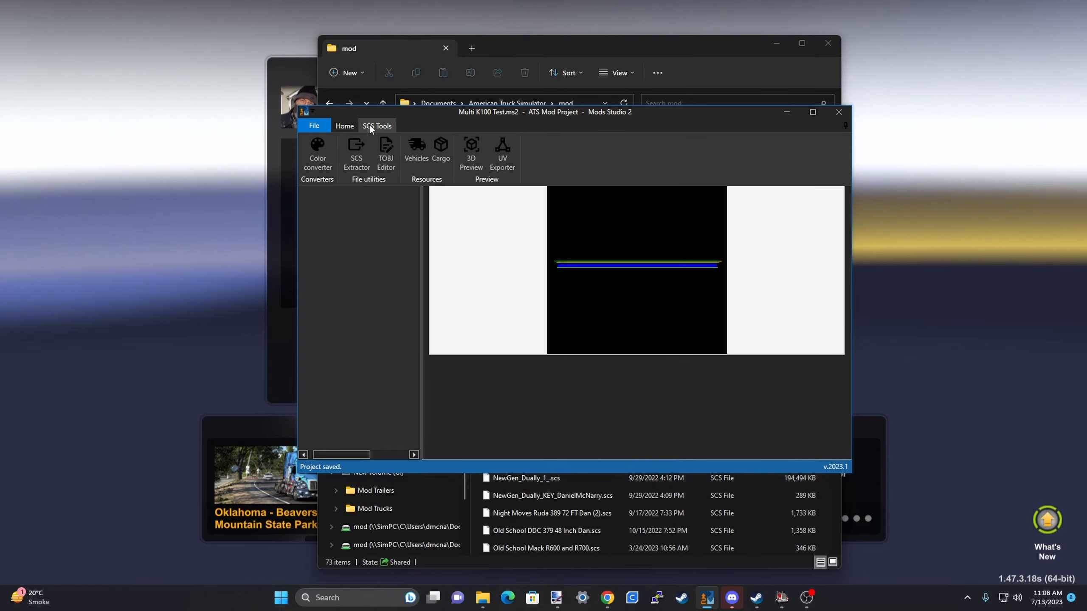
click(317, 151)
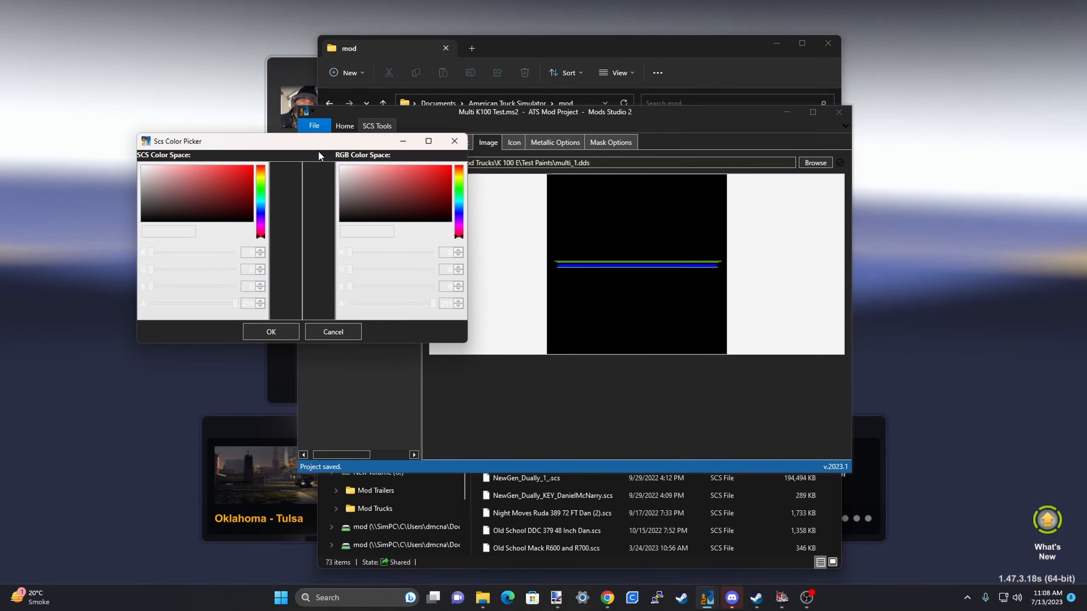
drag(321, 136, 650, 209)
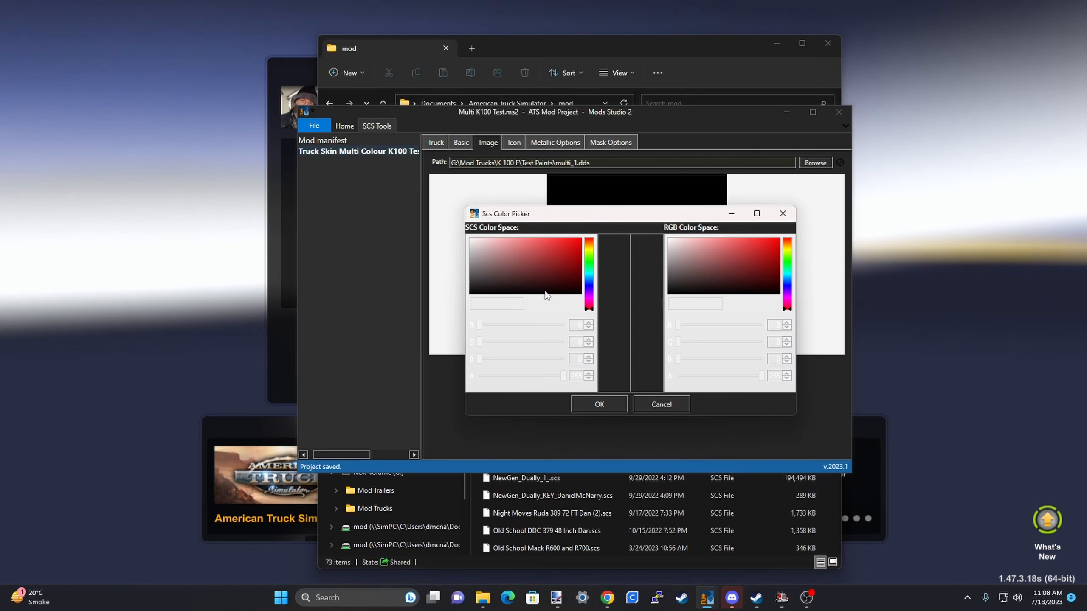
Step: Mix a dark red in the SCS color space by lowering red, green and blue, and convert it to SCS values
click(549, 270)
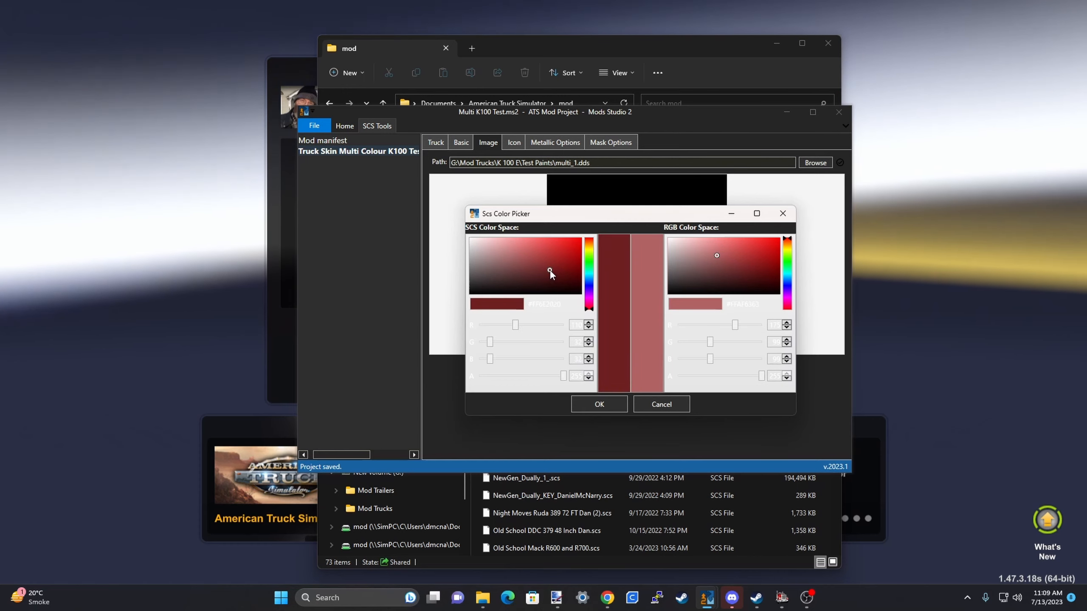
click(547, 265)
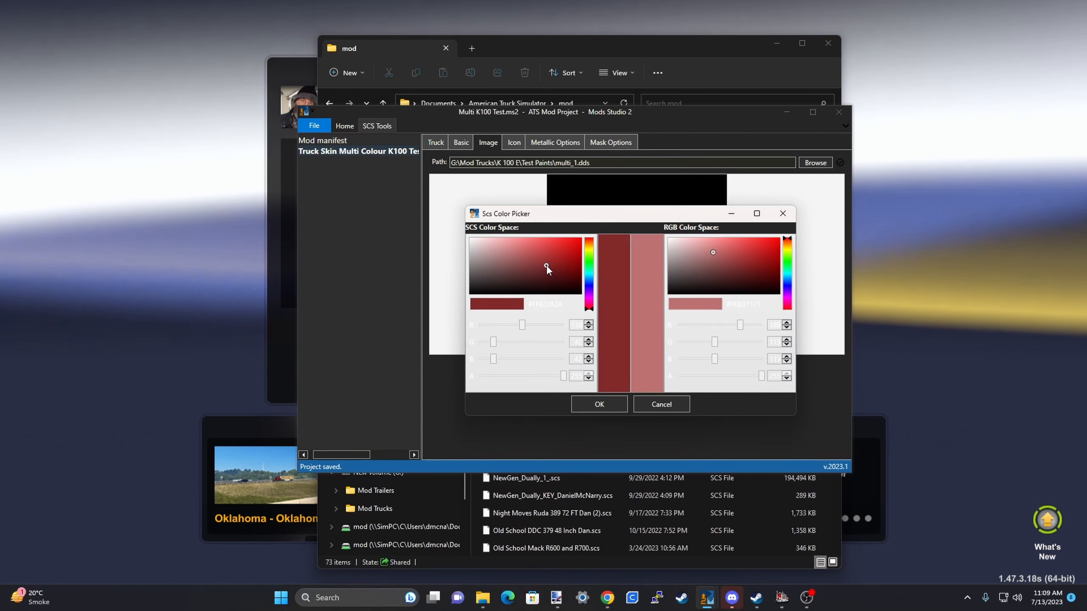
drag(521, 324, 510, 326)
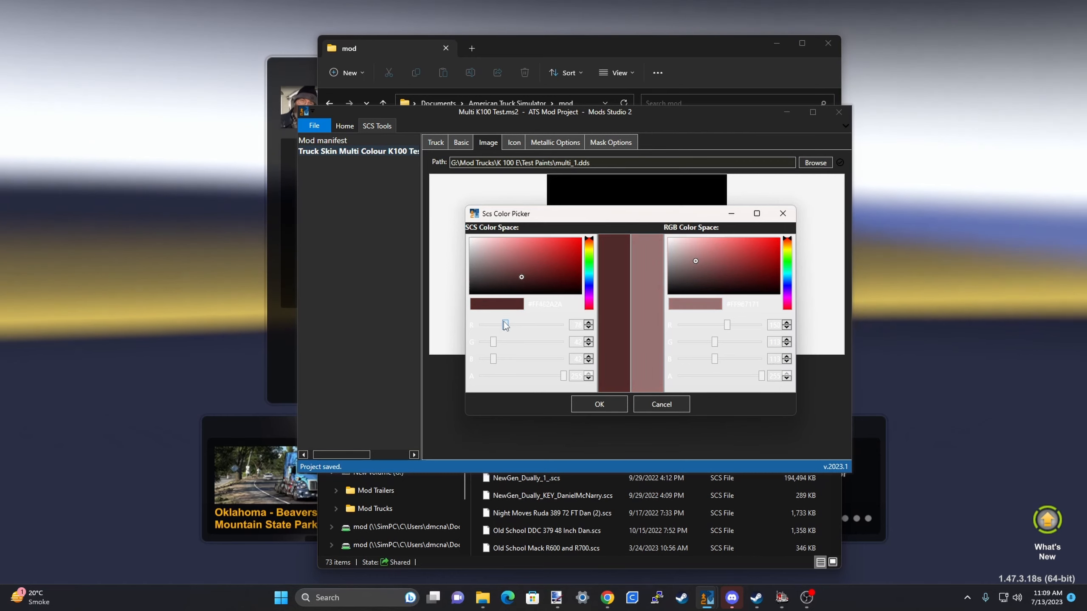
drag(506, 325, 502, 325)
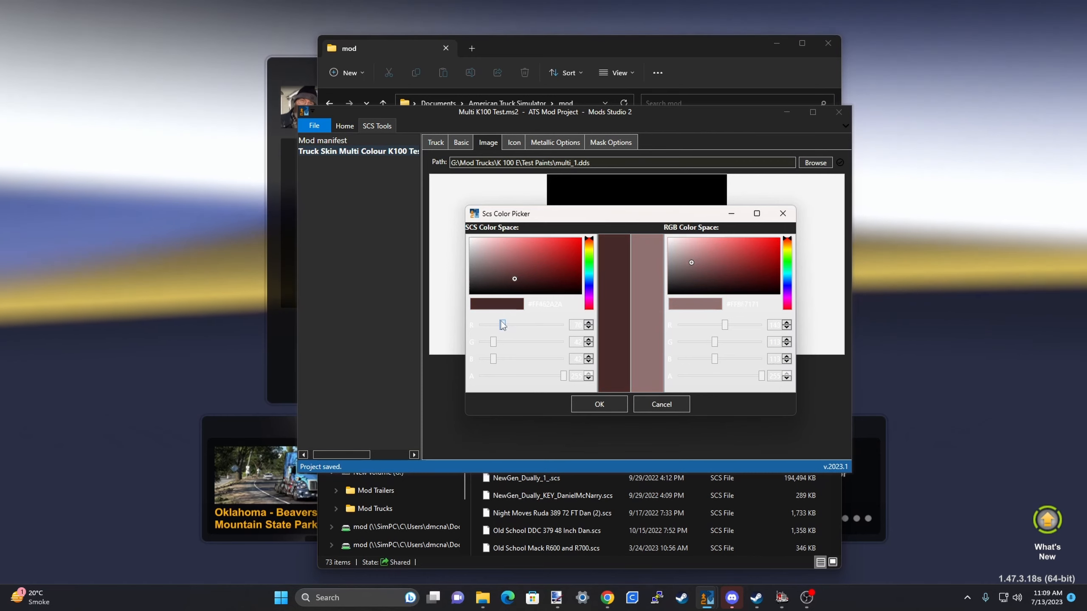
click(588, 322)
click(588, 323)
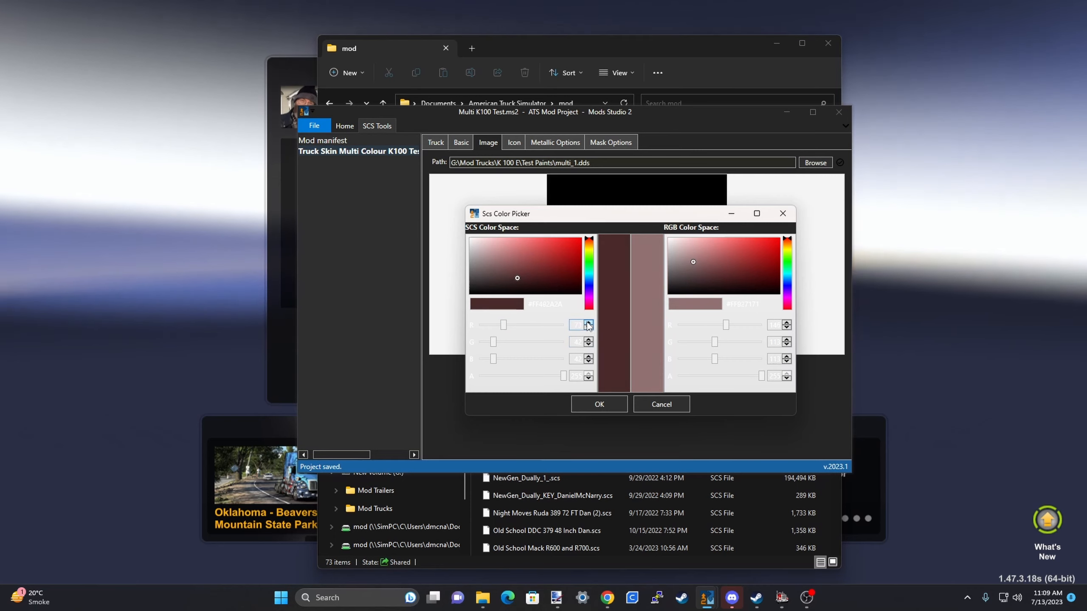
drag(495, 343, 484, 343)
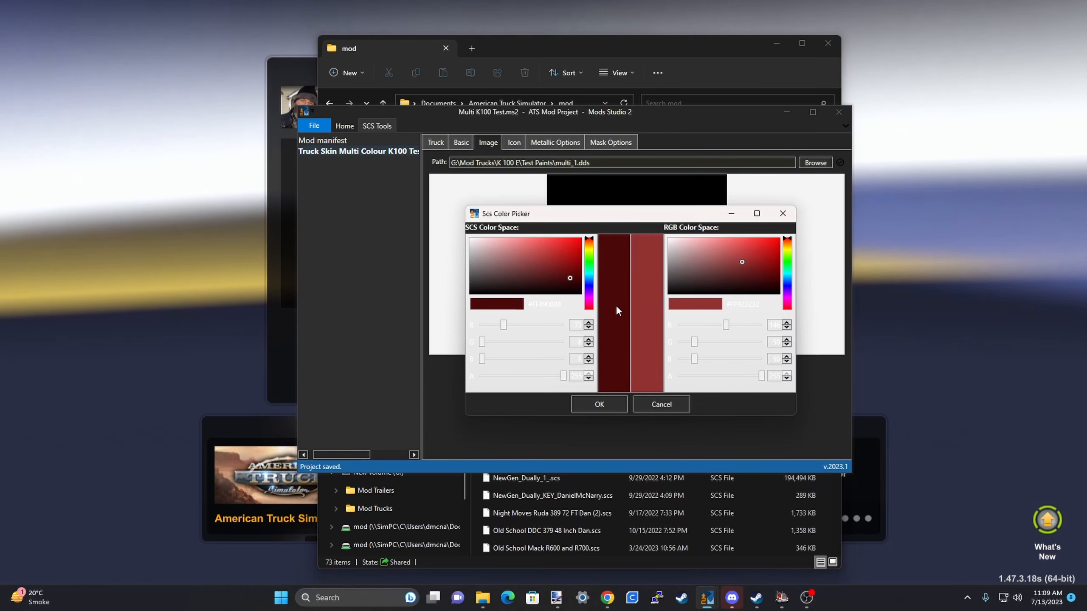
click(601, 402)
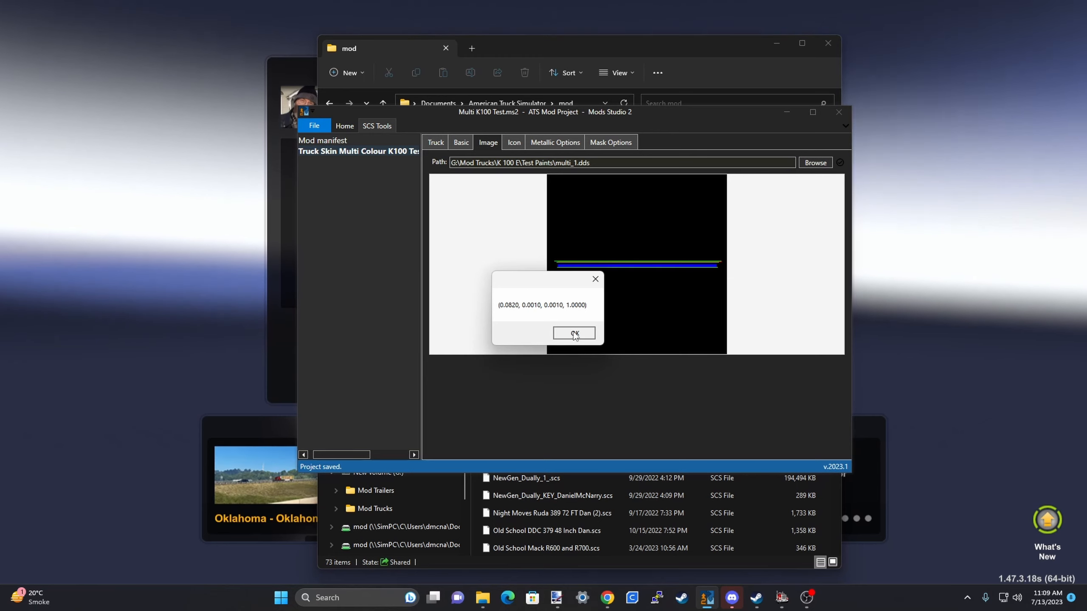
Step: Reopen the SCS color converter over the image preview and mix a golden brown by raising the green component
click(367, 127)
click(323, 161)
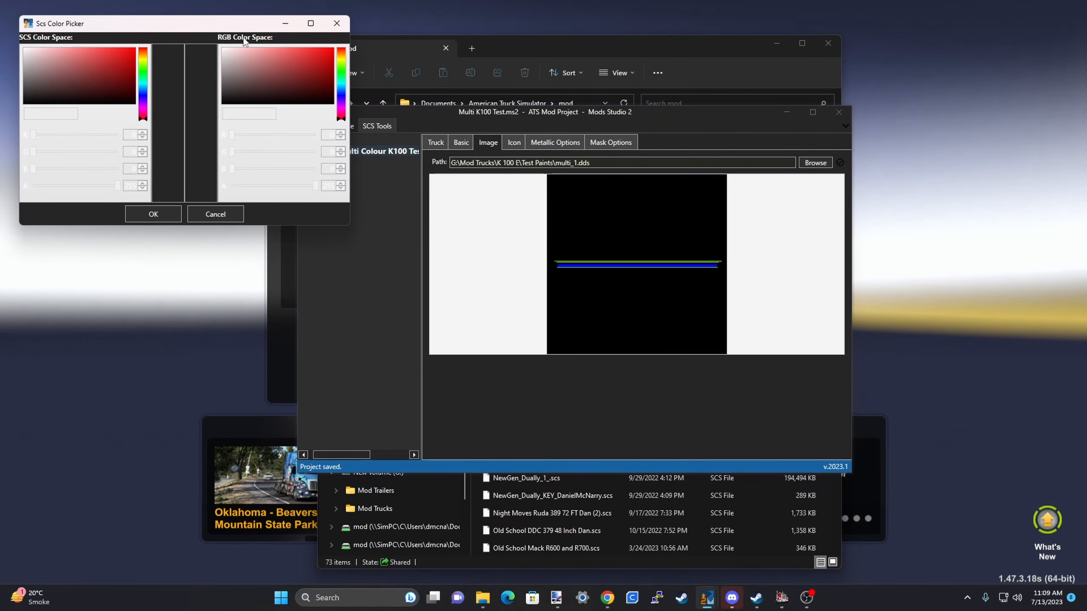
drag(206, 21, 591, 207)
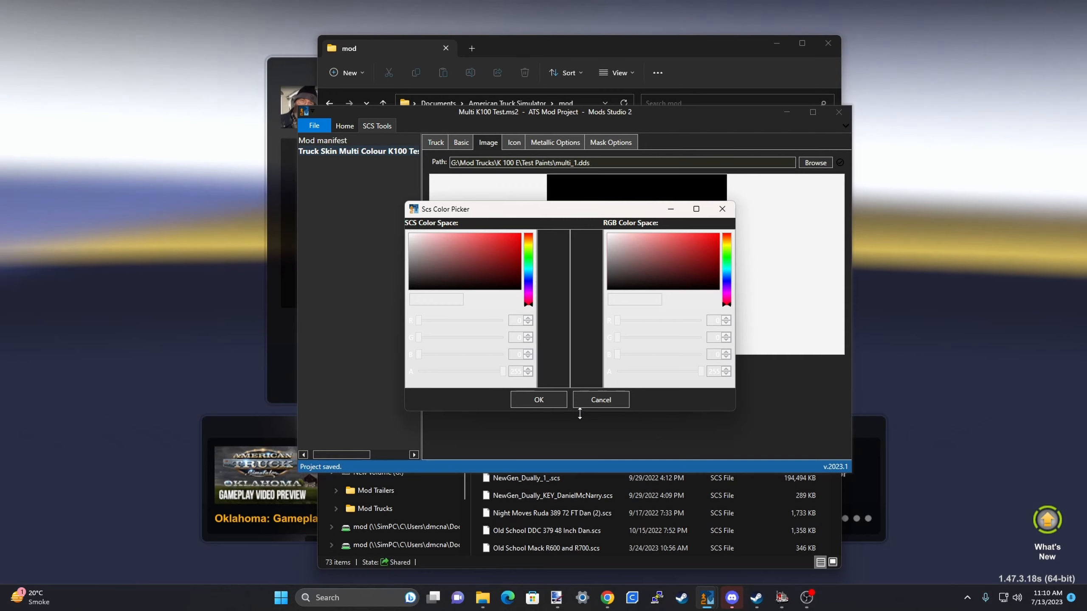
drag(485, 266, 489, 260)
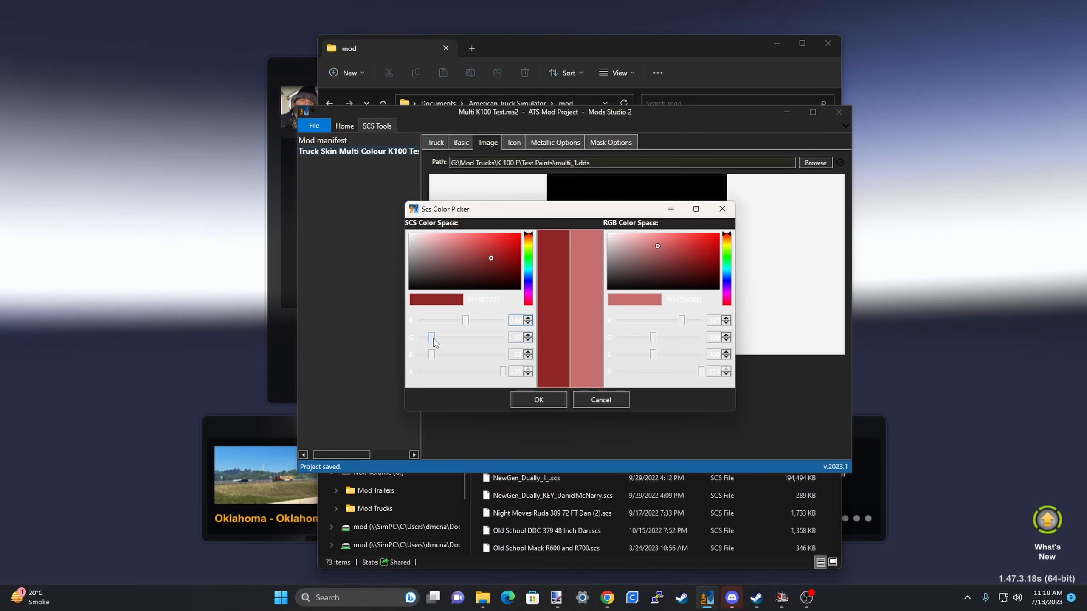
drag(434, 340, 457, 339)
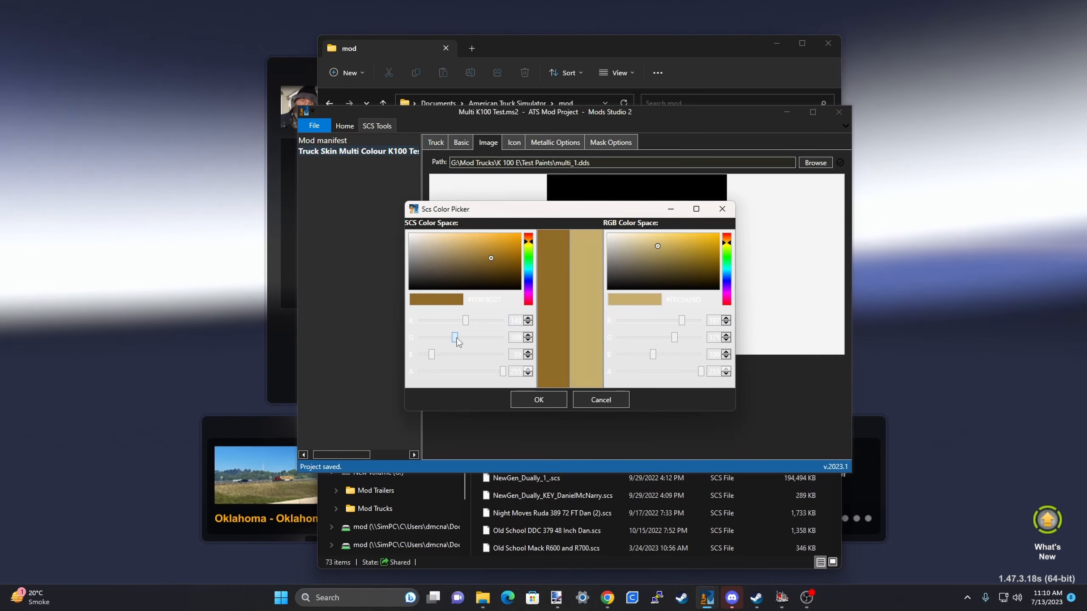
click(528, 335)
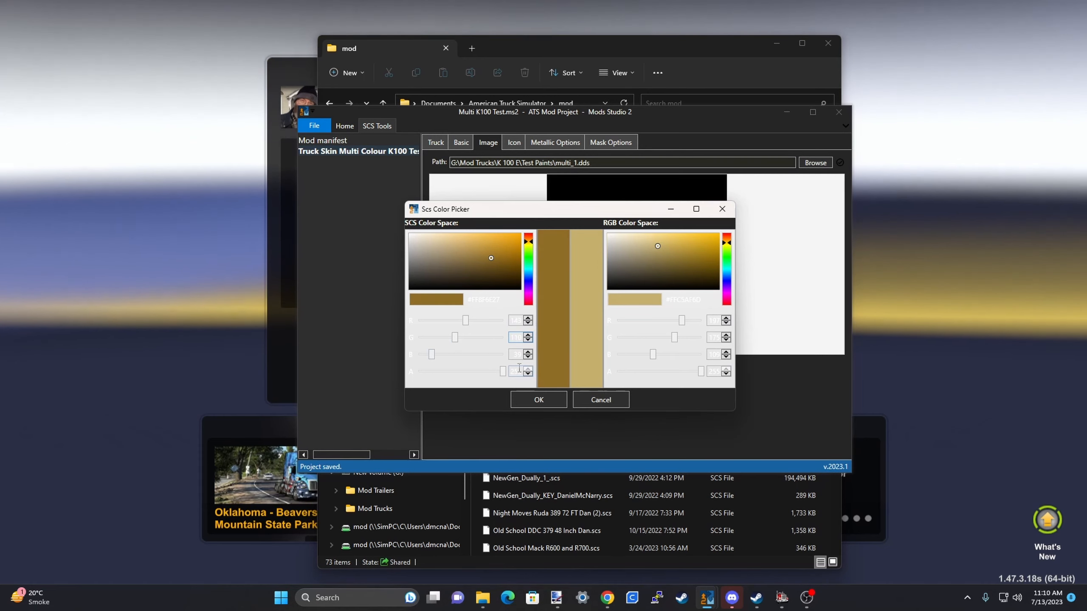
Step: Lower the blue component of the golden brown slightly and convert the colour to SCS values
click(528, 357)
click(529, 357)
click(528, 357)
click(528, 357)
click(528, 357)
click(528, 357)
click(528, 357)
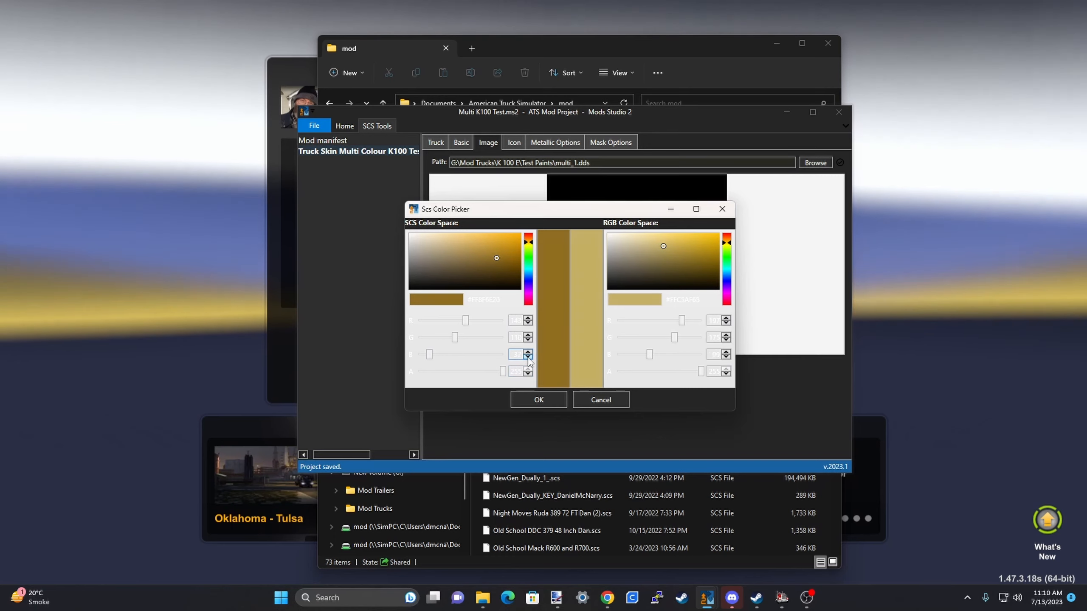
click(528, 357)
click(528, 358)
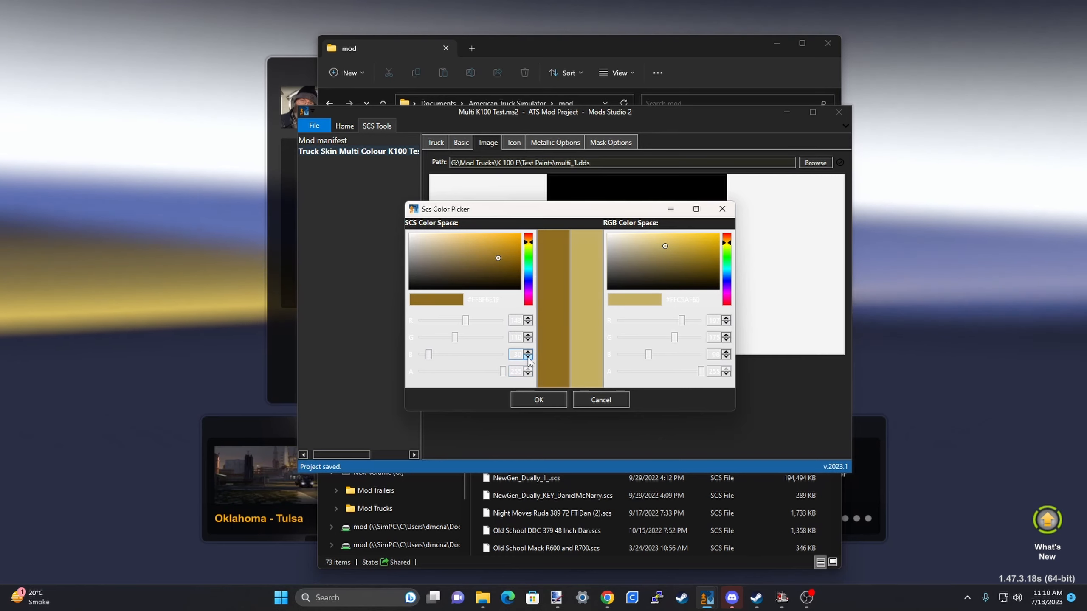
click(538, 400)
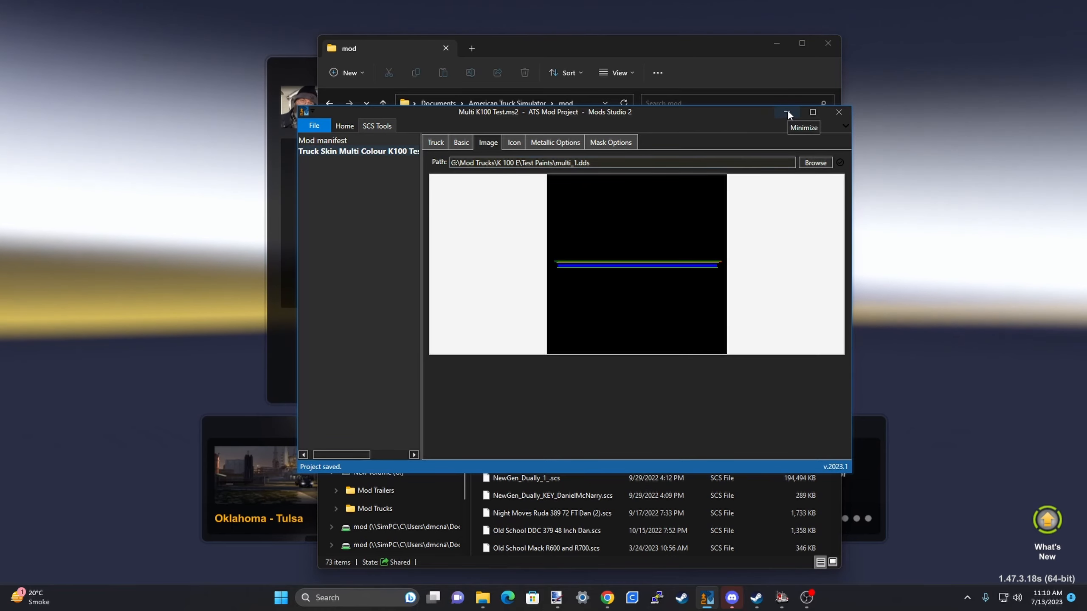
Step: Close Mods Studio 2 and browse in File Explorer to the mod folder under Documents\American Truck Simulator
click(839, 112)
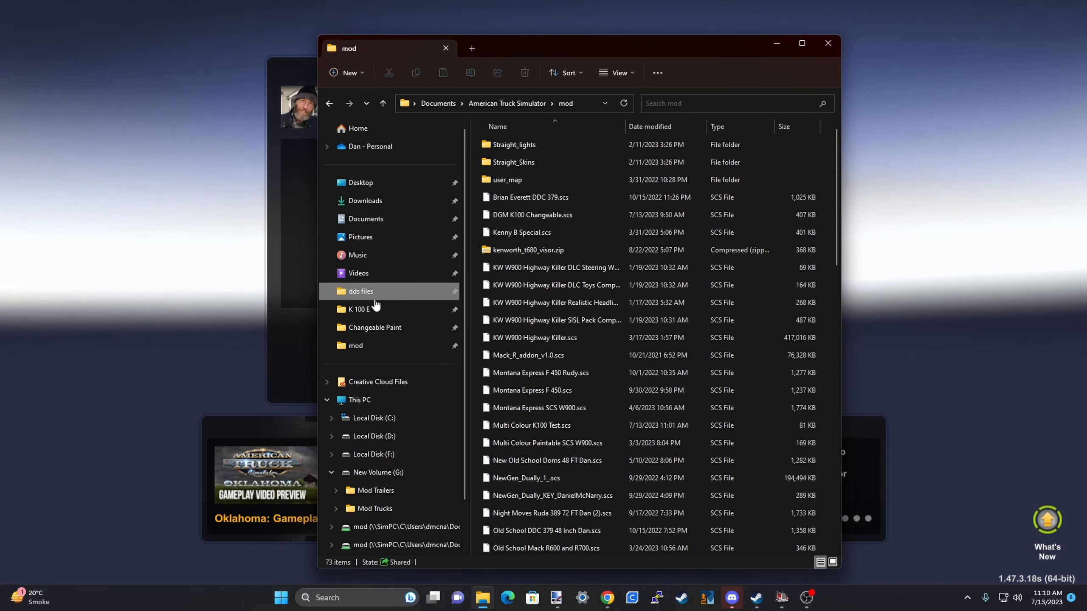
click(369, 219)
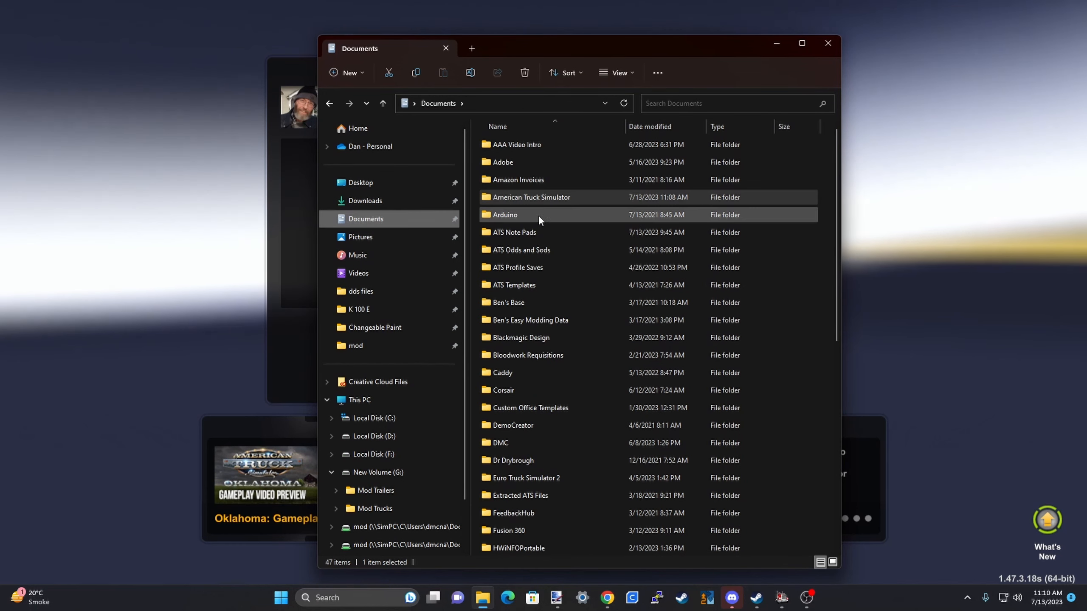
double_click(539, 199)
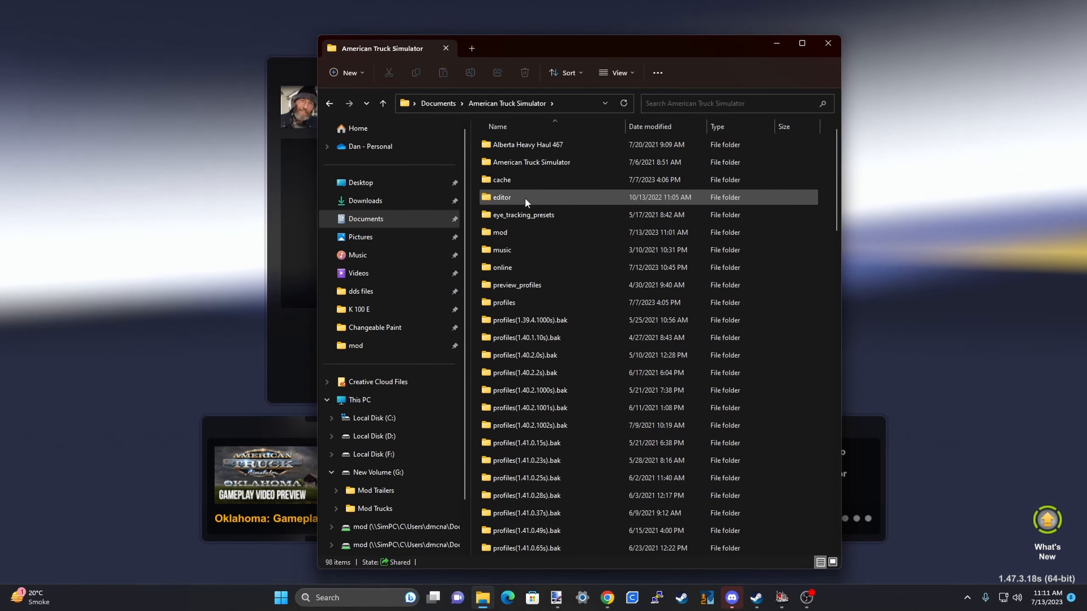
double_click(507, 234)
scroll(526, 327, down, 5)
scroll(527, 326, up, 3)
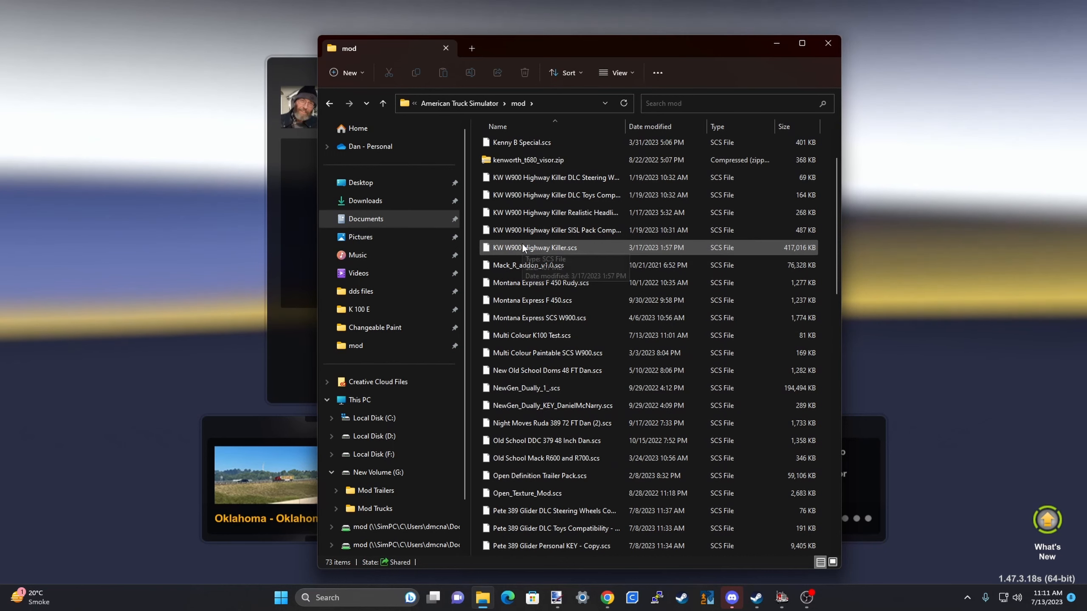
scroll(521, 243, up, 2)
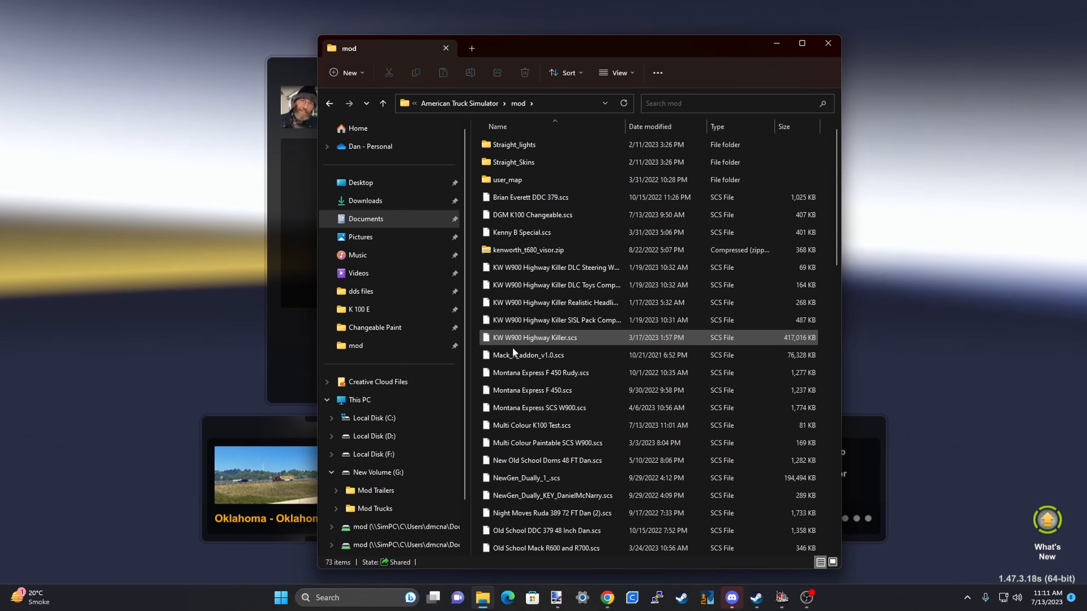
Step: Open Multi Colour K100 Test.scs as a 7-Zip archive and place its window beside the folder list
double_click(538, 426)
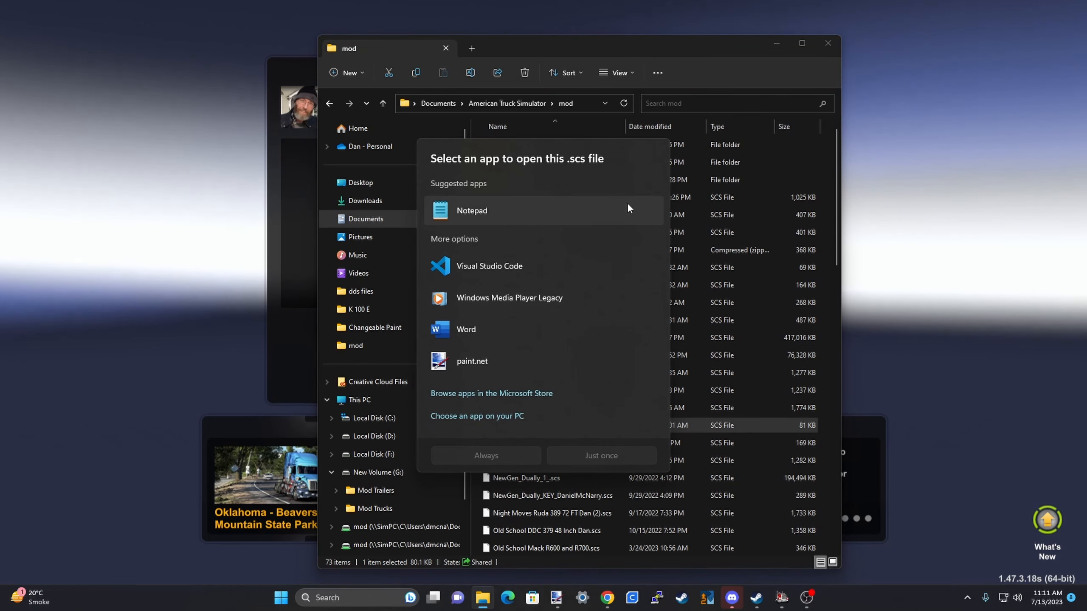
click(752, 192)
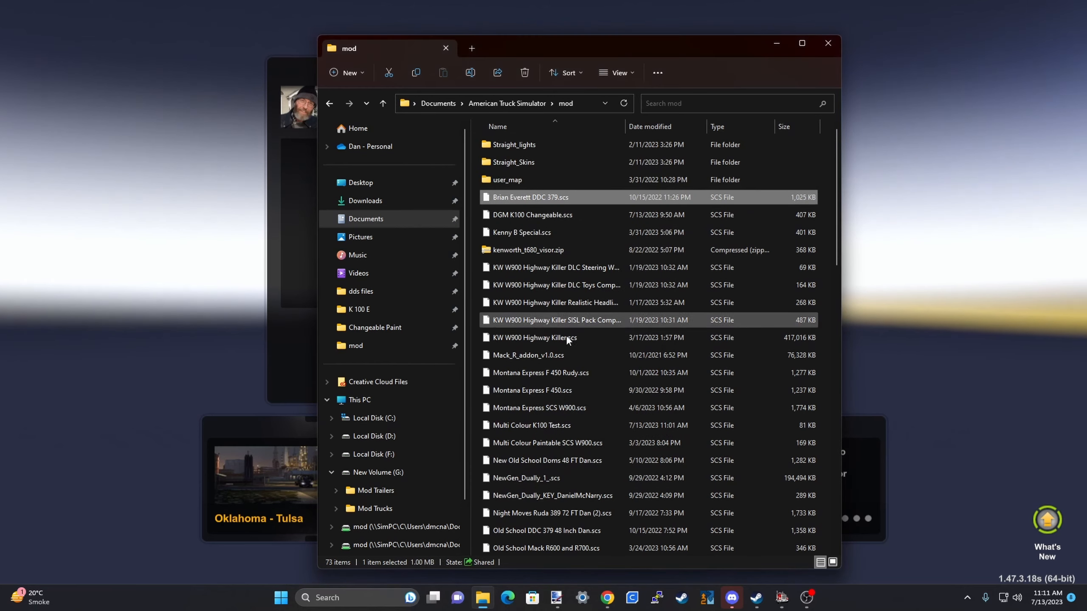
right_click(520, 426)
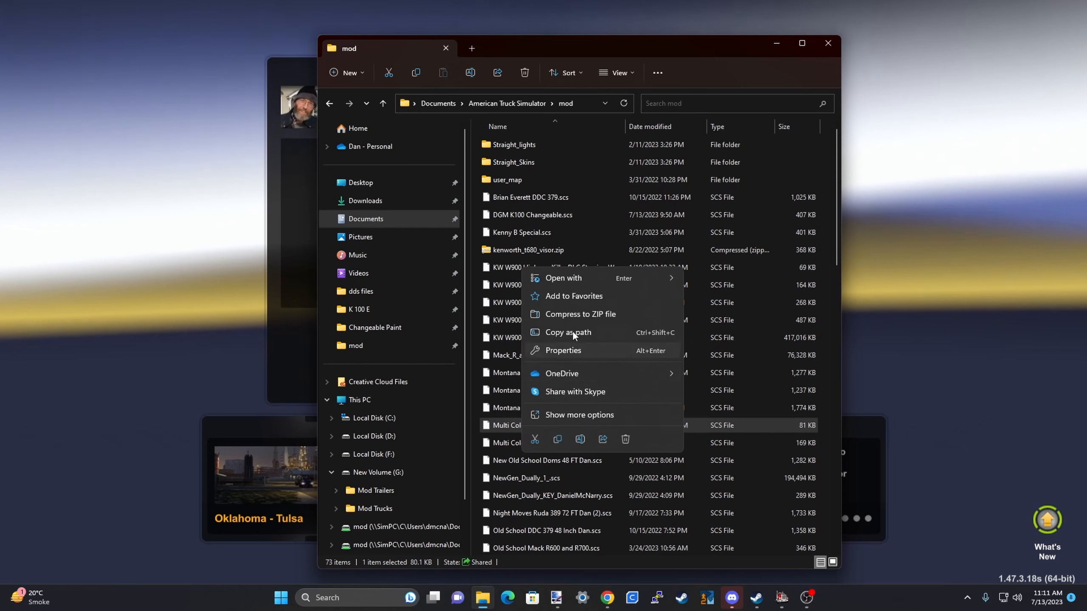
click(563, 415)
mouse_move(598, 187)
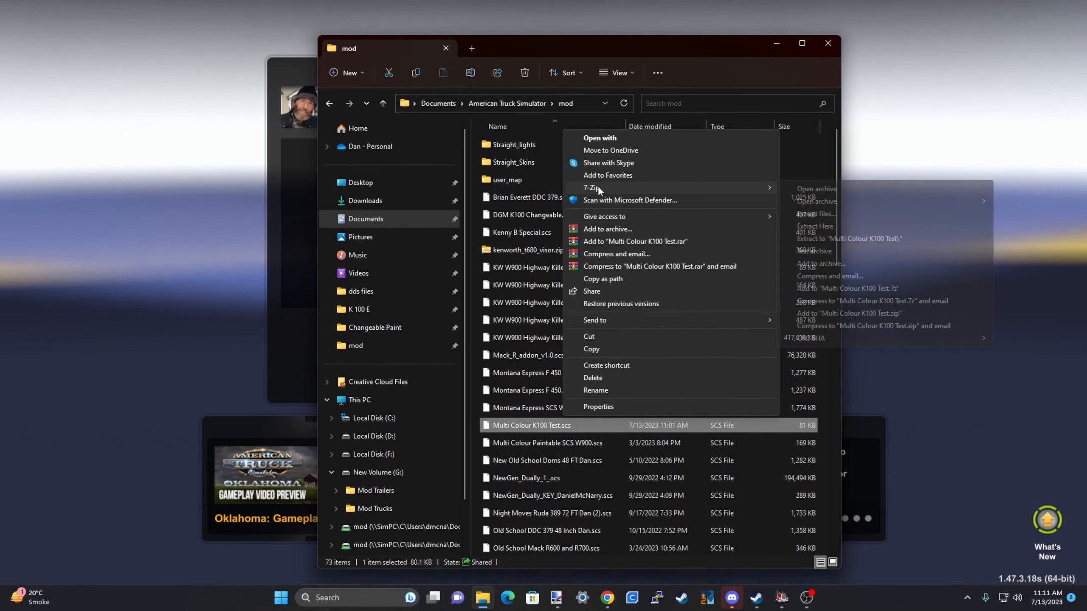
click(815, 188)
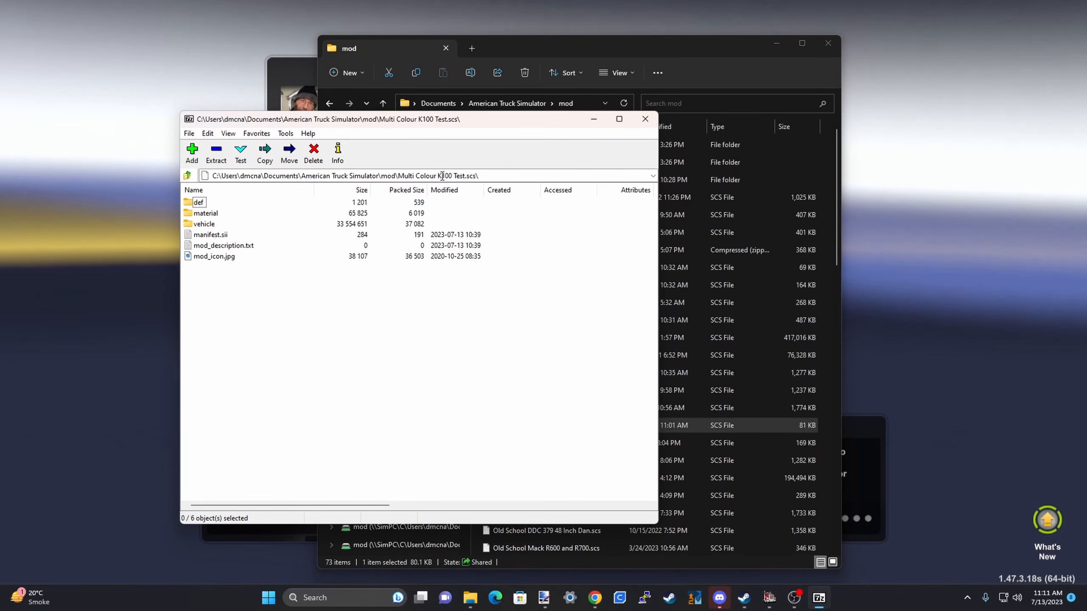
drag(459, 124, 767, 139)
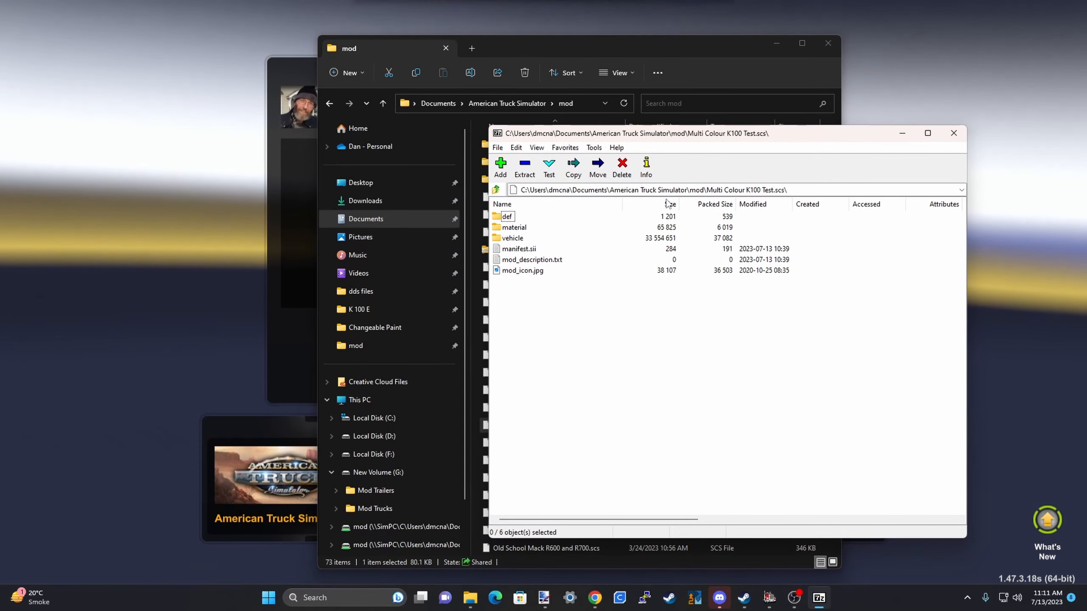
Step: Open multi_1_mask.sui from def\vehicle\truck\kenworth.k100e__of\paint_job in the archive and examine its mask and base colour values
double_click(505, 216)
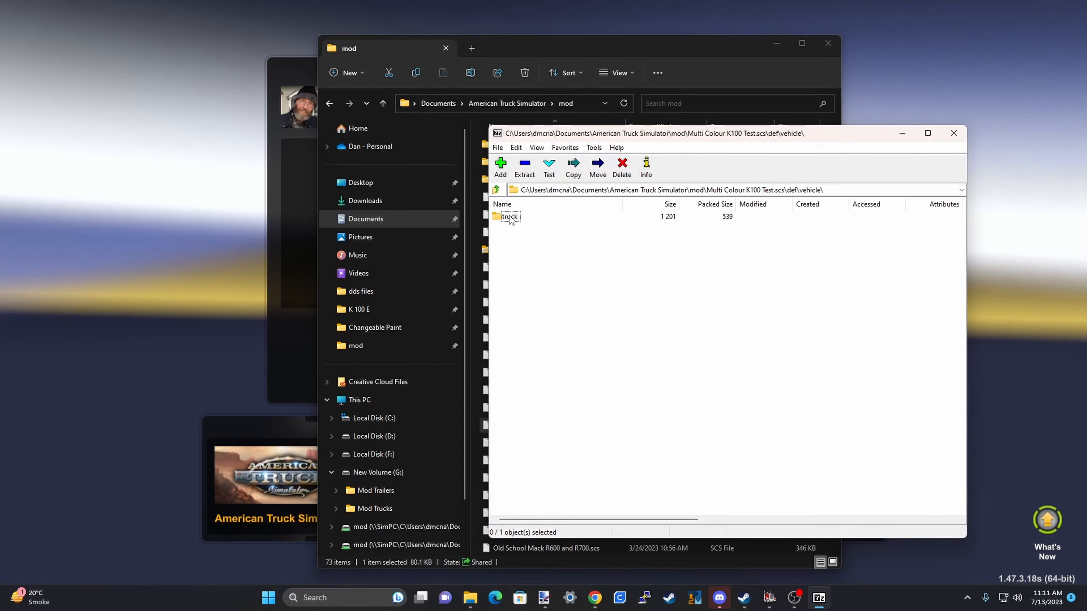
click(509, 217)
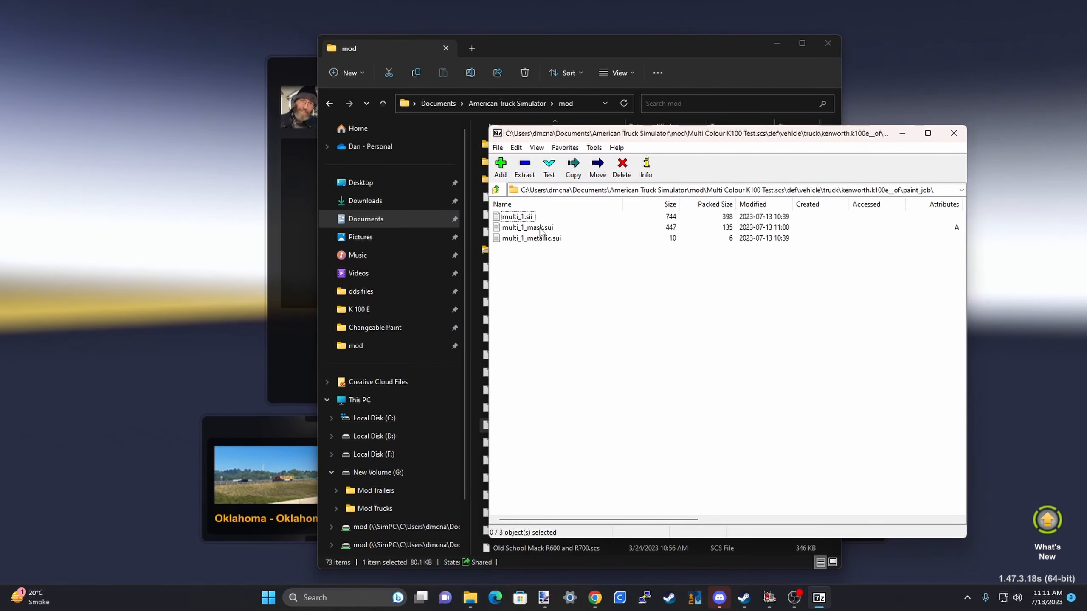
double_click(540, 230)
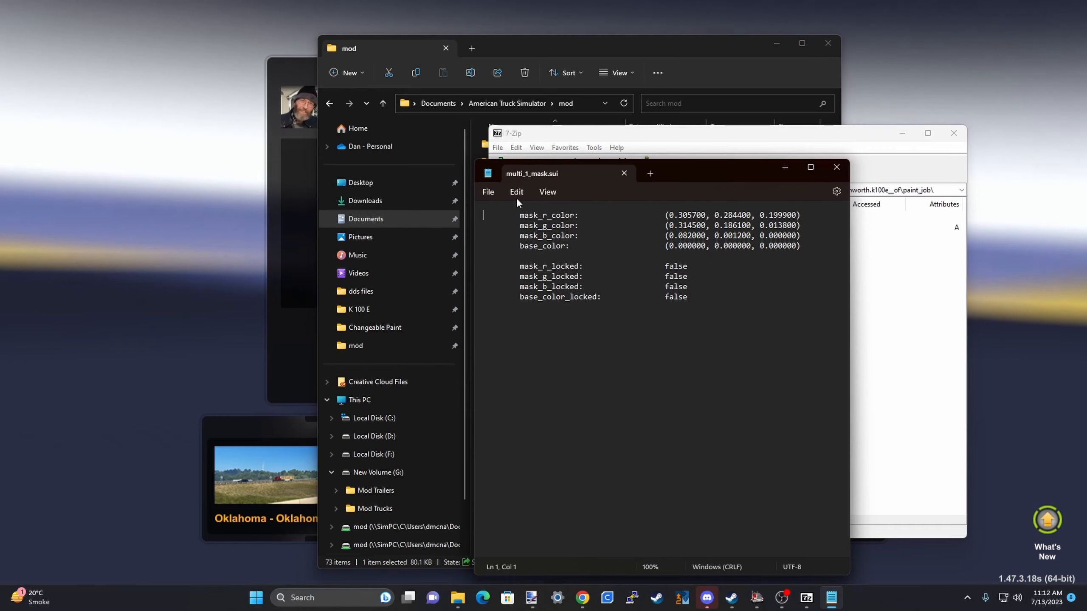
Step: Close the multi_1_mask.sui text file and the 7-Zip archive window
click(837, 167)
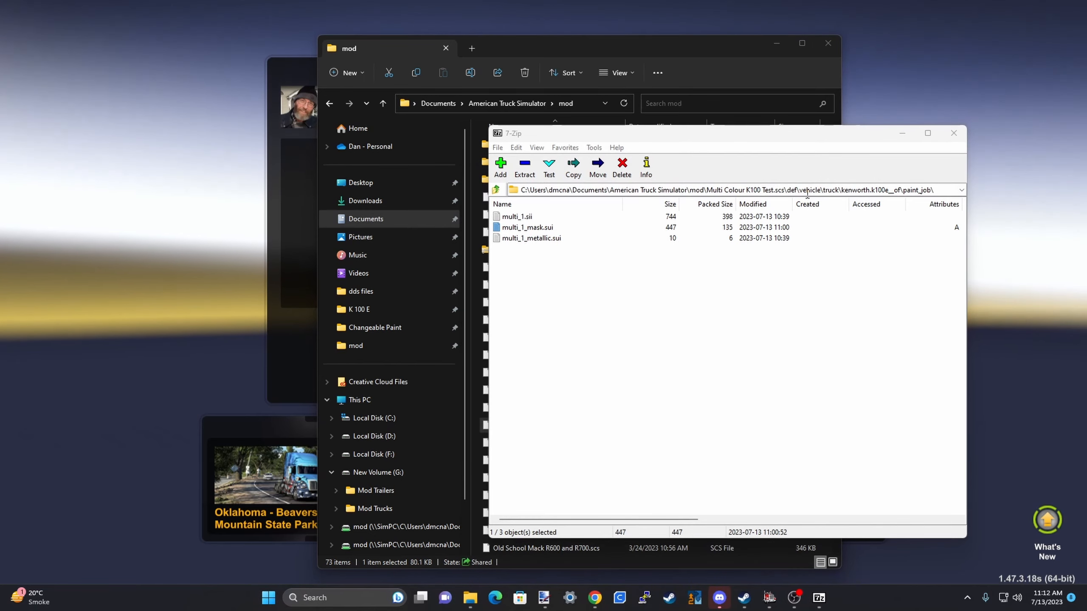
click(729, 270)
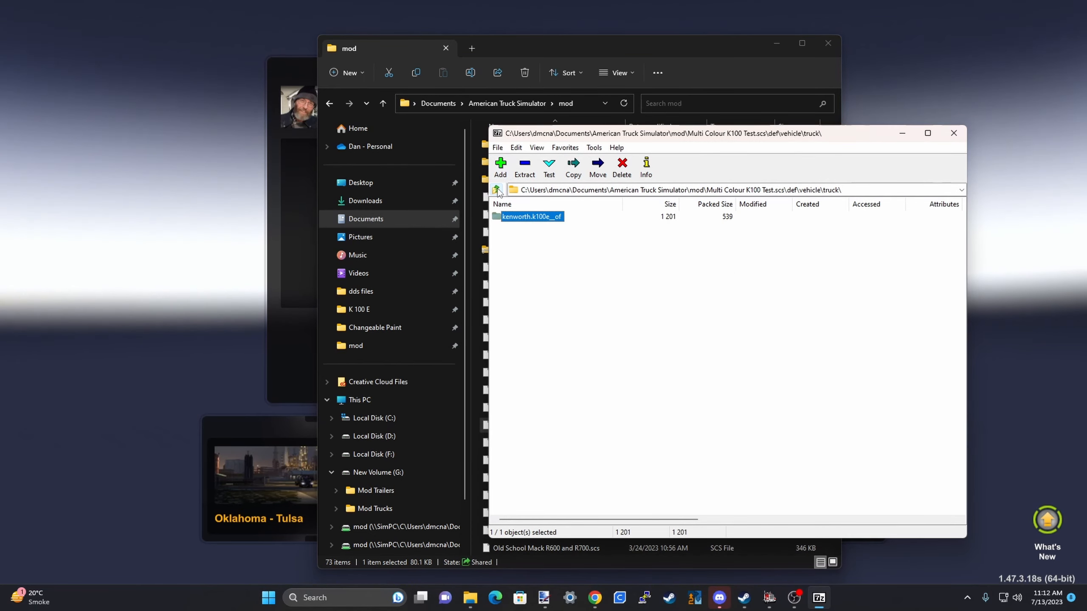
click(954, 134)
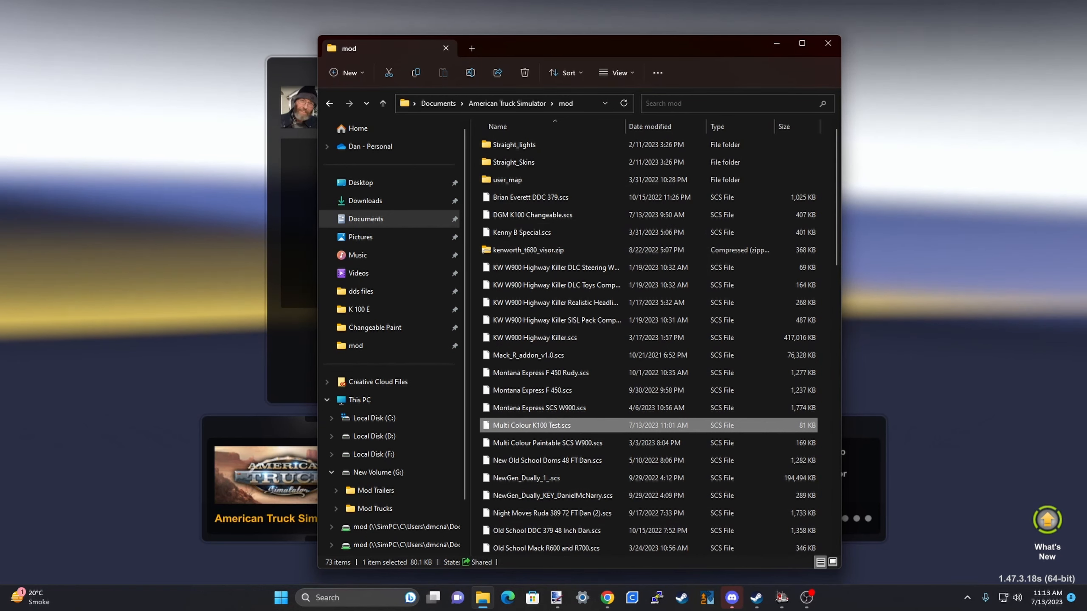
Step: Start Mods Studio 2 again and open the recent project Multi K100 Test.ms2
click(705, 597)
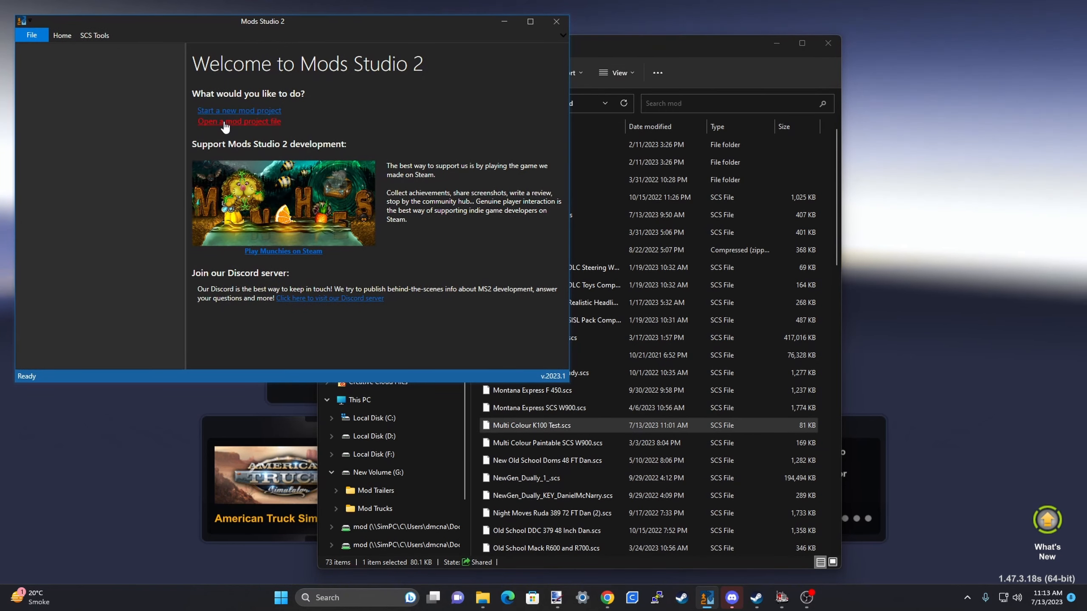
click(223, 121)
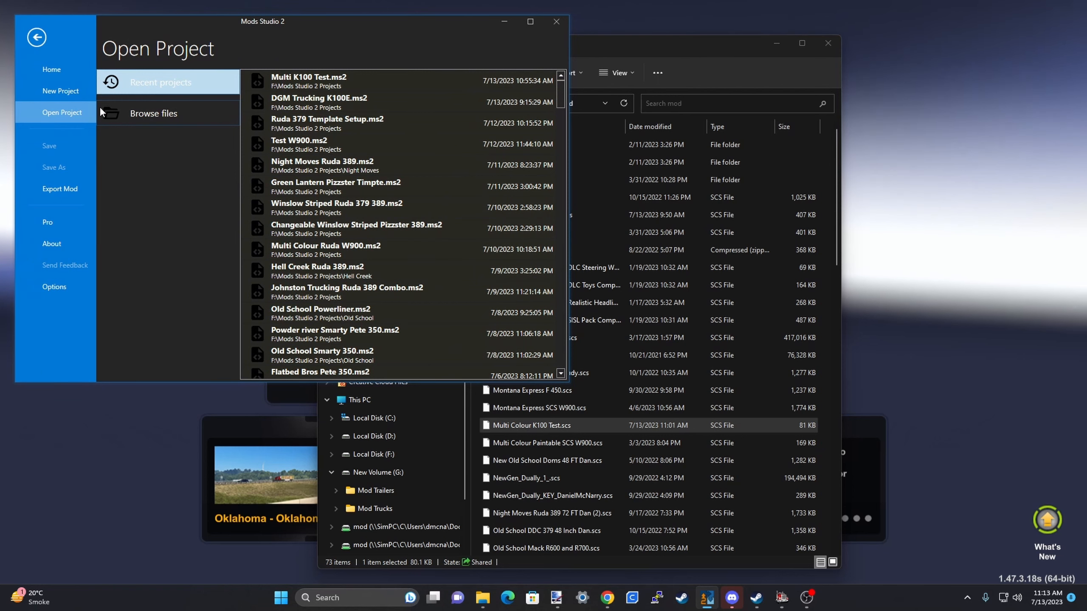
click(299, 81)
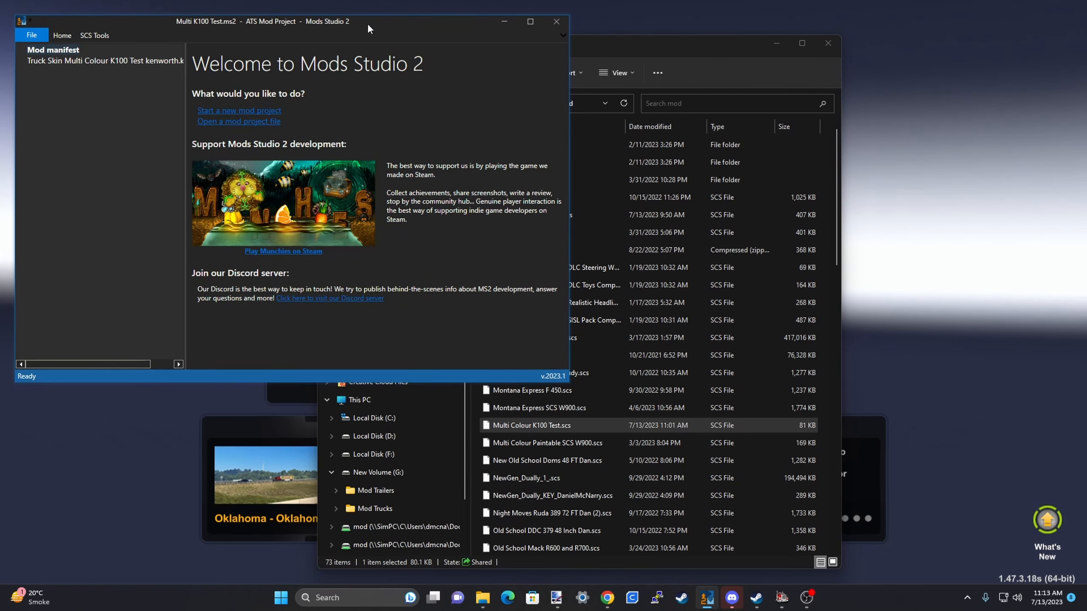
Step: Open the SCS Color converter and place its colour picker window over the Multi K100 Test project window
drag(367, 23, 807, 71)
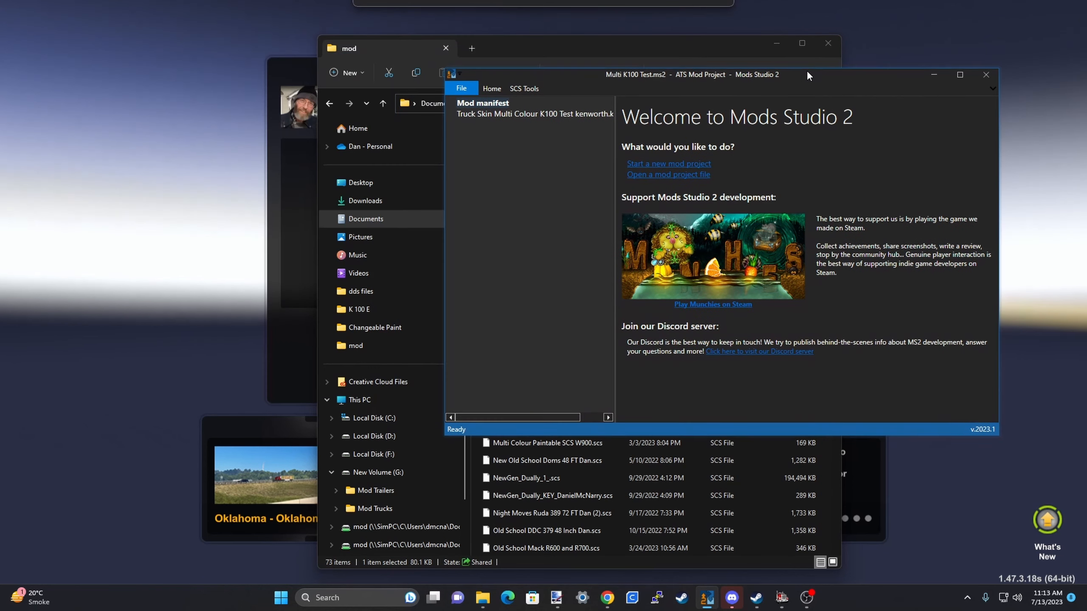
click(523, 88)
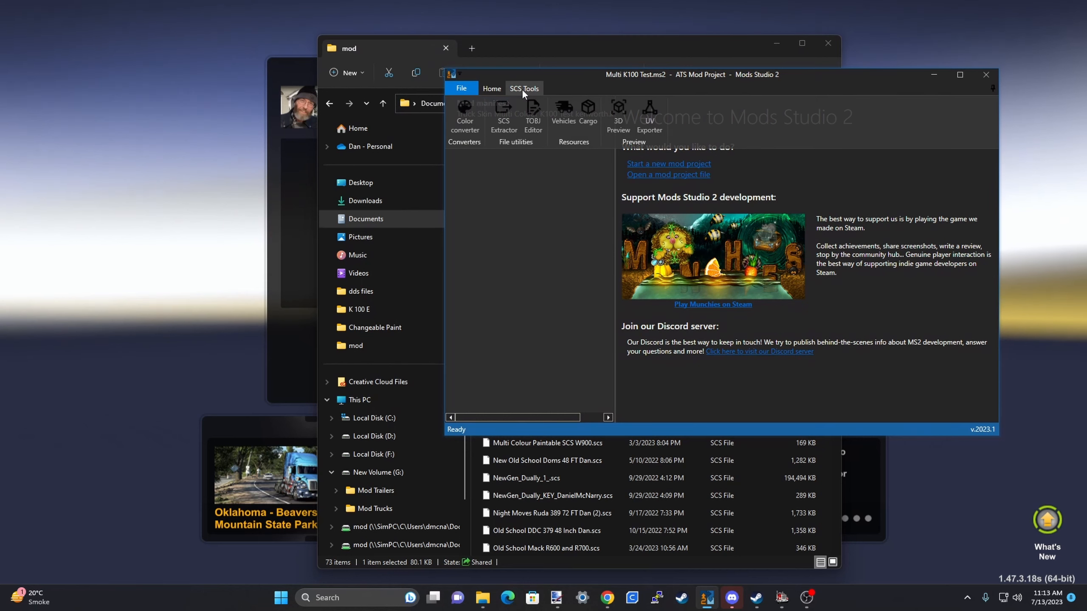
click(463, 122)
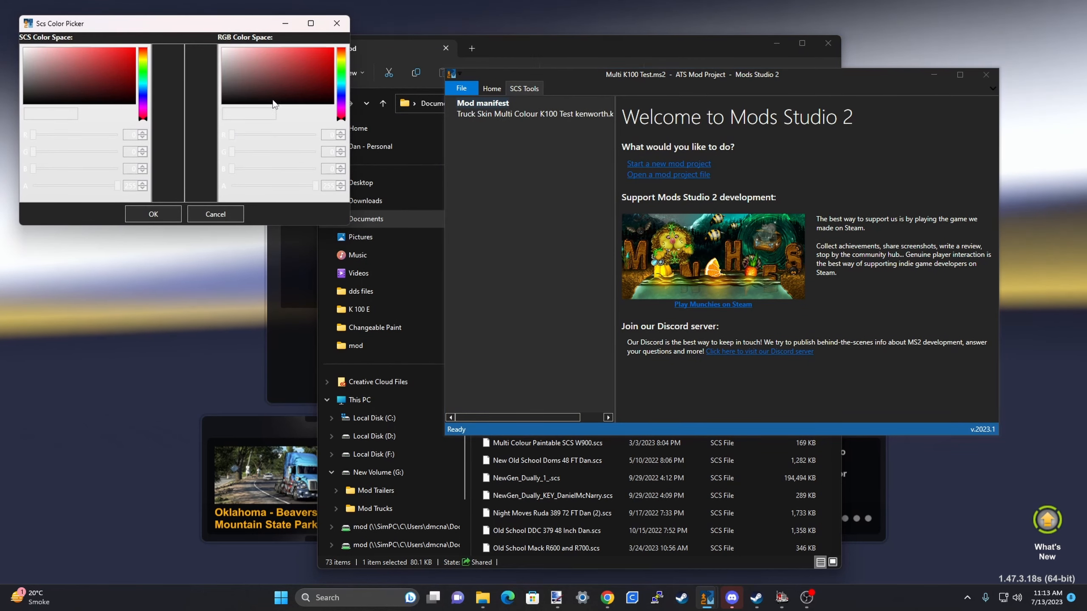
drag(214, 28, 681, 229)
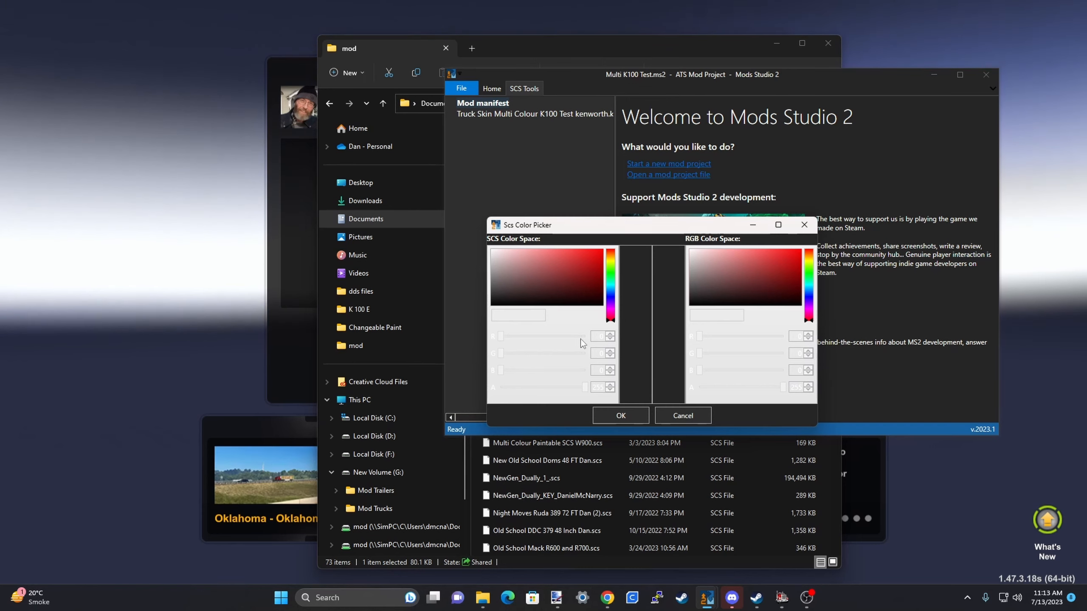
Step: Try a dark red in the SCS colour space, raise its red channel, and pick the dark red again
click(568, 285)
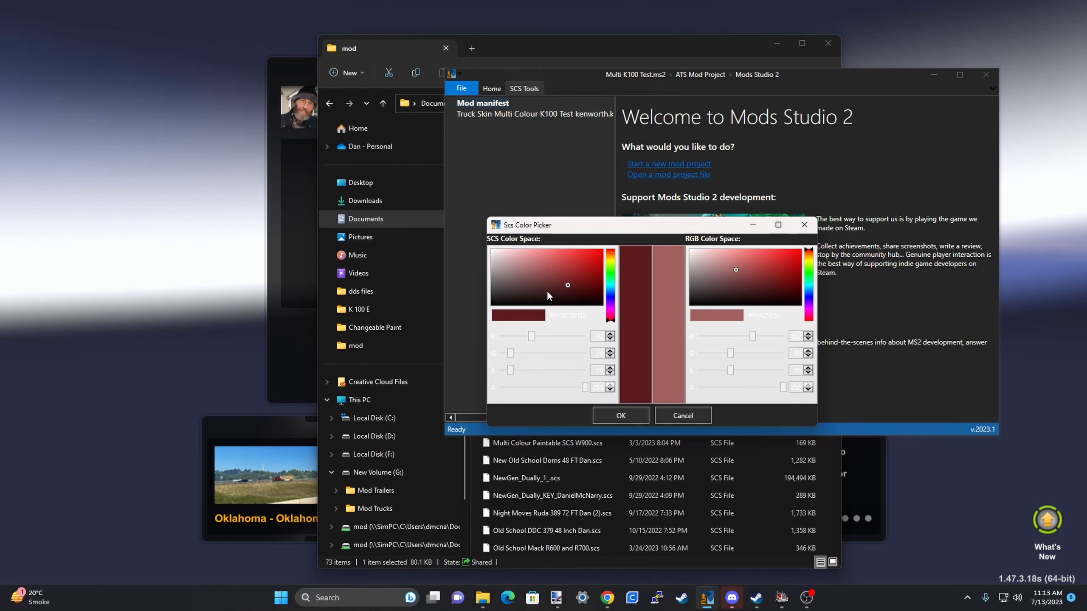
mouse_move(531, 337)
mouse_down()
mouse_move(522, 338)
mouse_move(560, 337)
mouse_move(572, 353)
mouse_up()
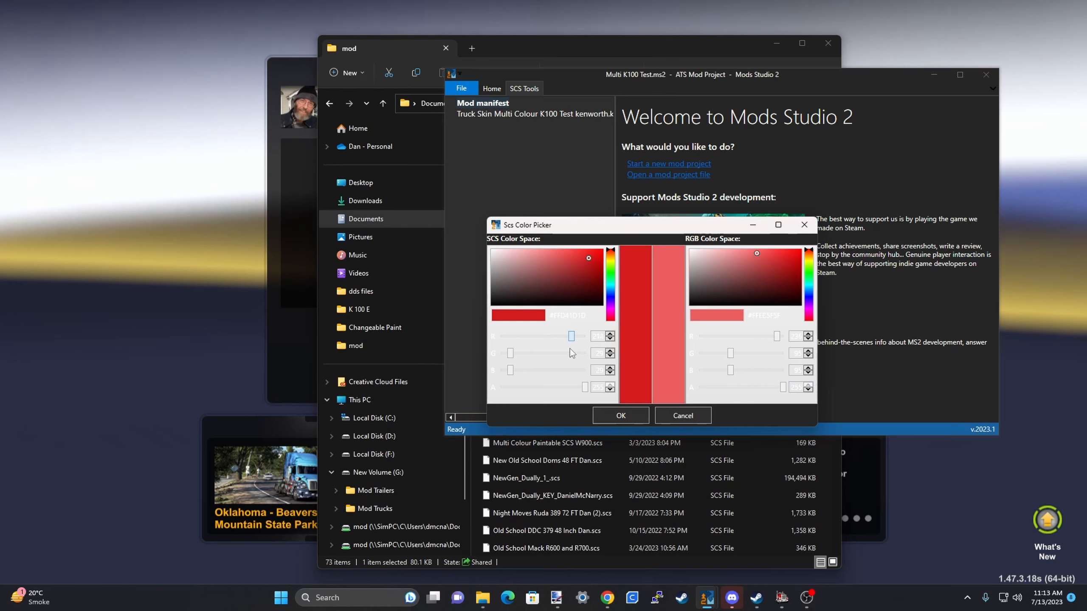
click(567, 286)
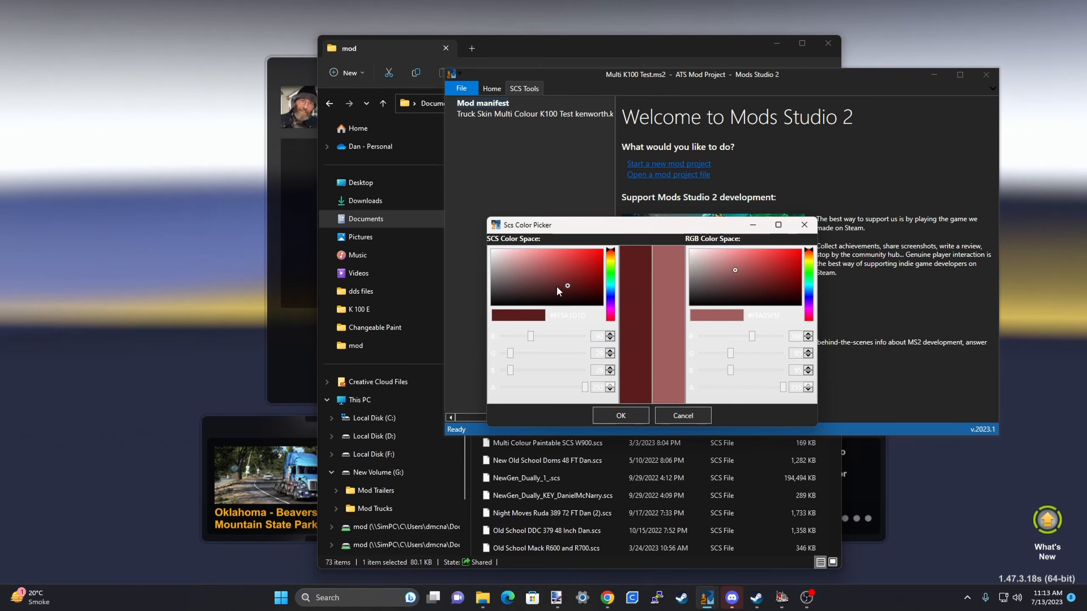
double_click(579, 315)
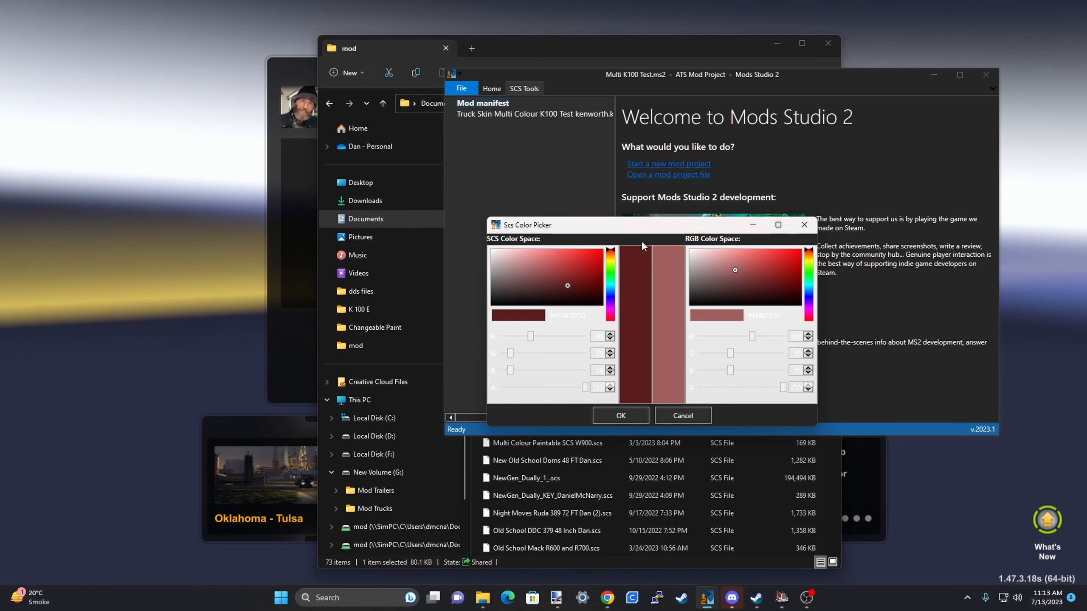
Step: Pick a slightly lighter dark red in the SCS colour space and convert it to SCS values
drag(647, 227, 588, 230)
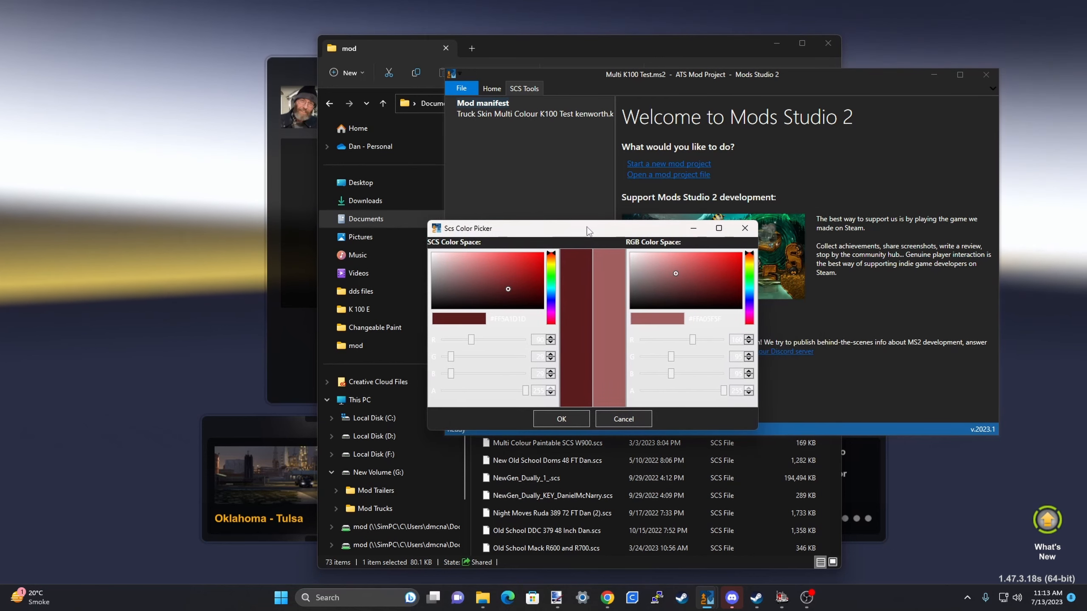
click(503, 287)
drag(504, 287, 504, 285)
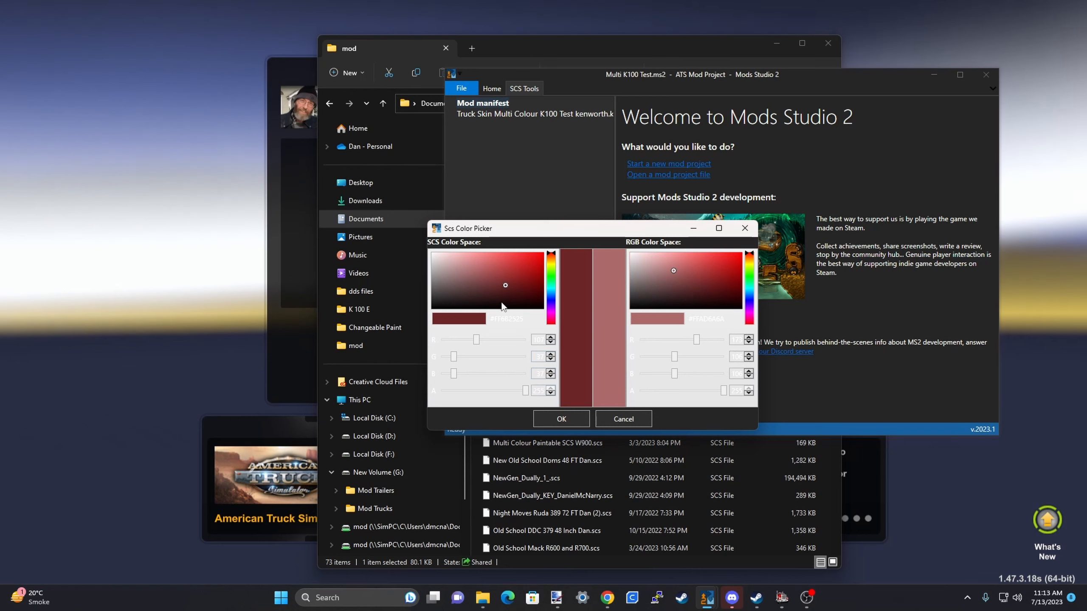
click(556, 415)
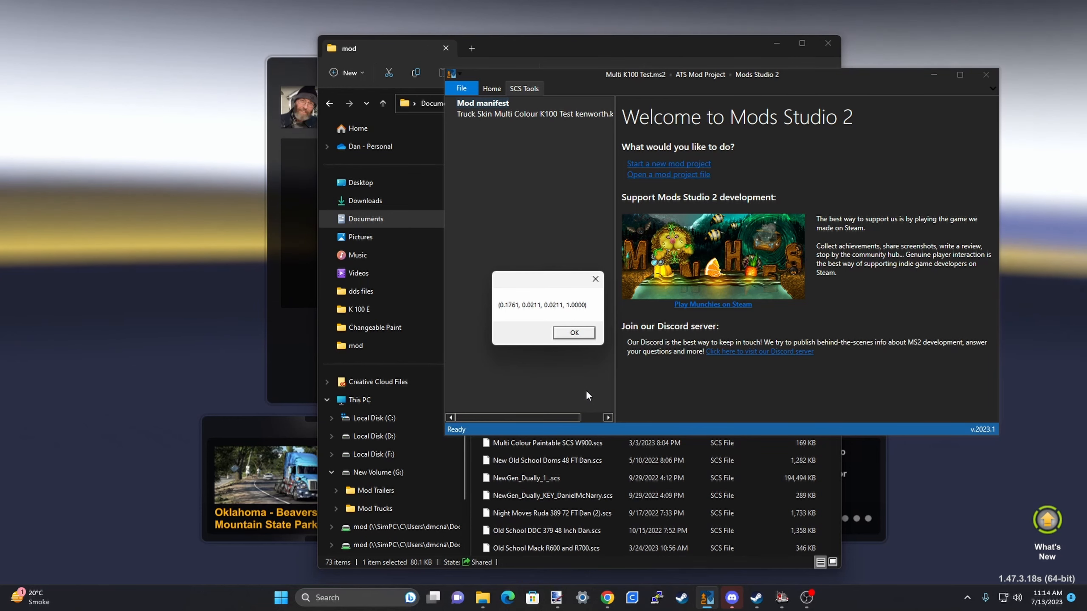
Step: Close the mod folder window and dismiss the message with the converted colour values
click(482, 597)
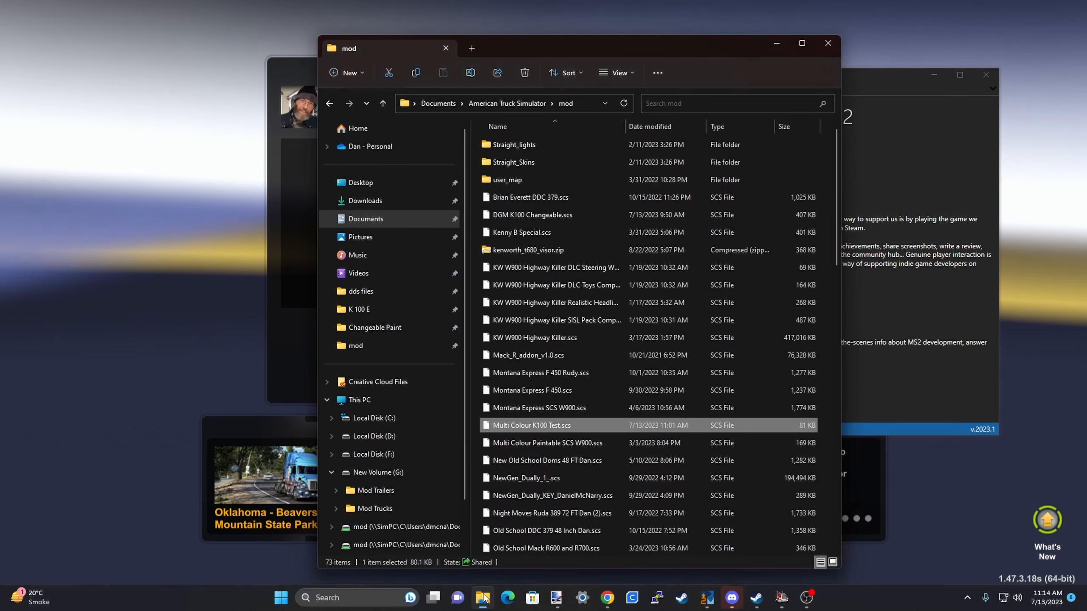
click(828, 43)
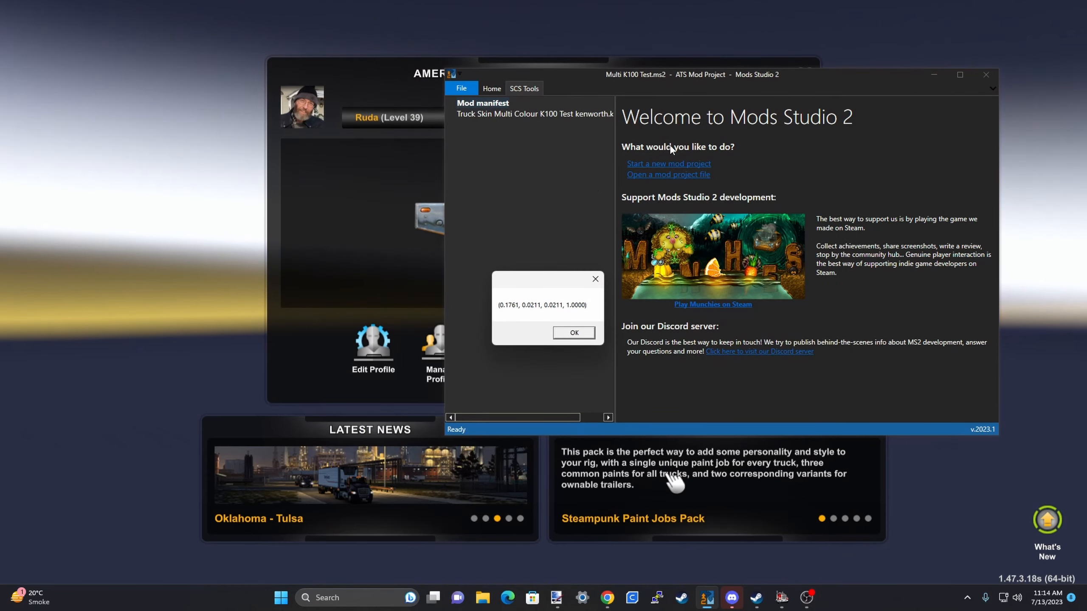
click(577, 330)
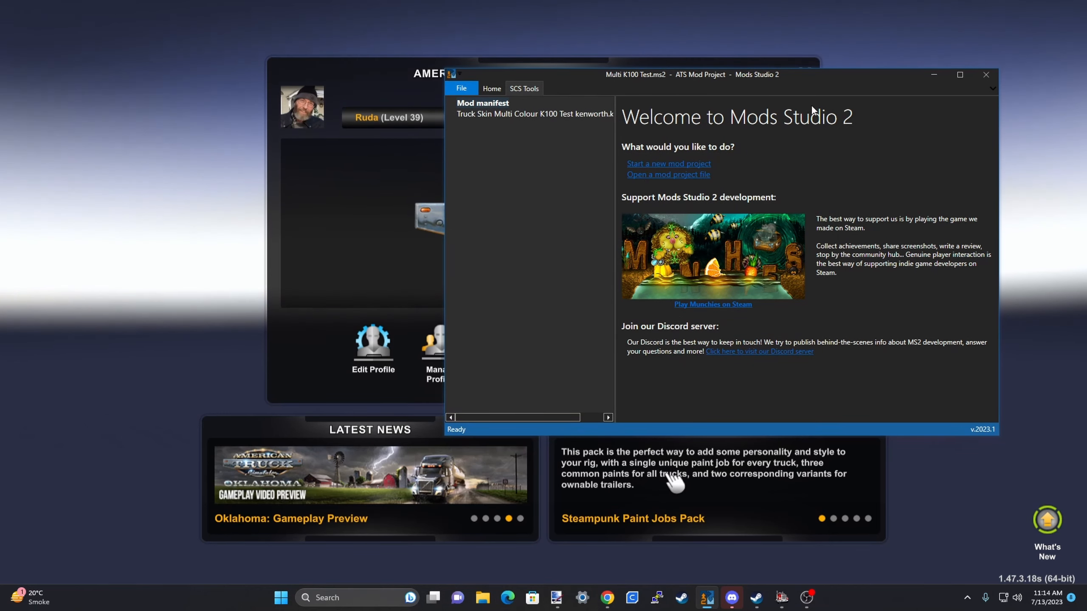
Step: Close Mods Studio 2 and quit American Truck Simulator from its launchpad
click(986, 74)
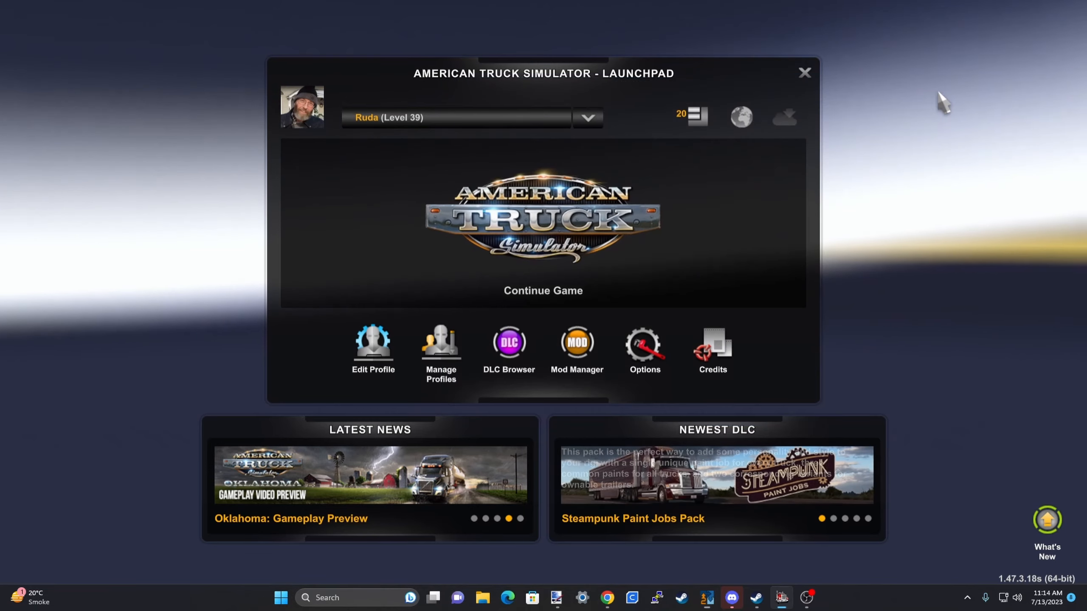
click(804, 73)
click(499, 389)
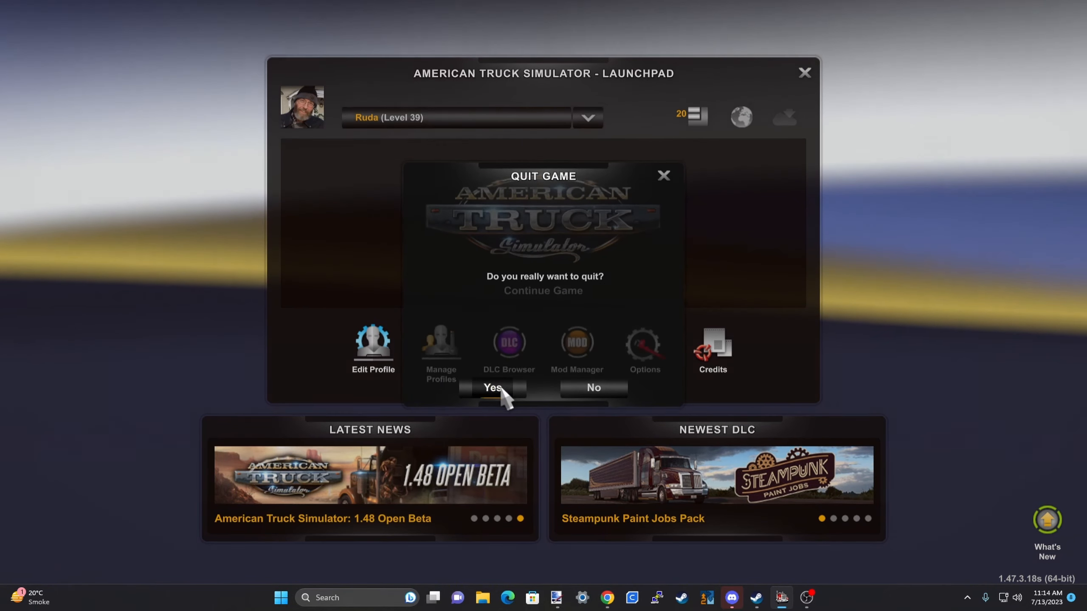